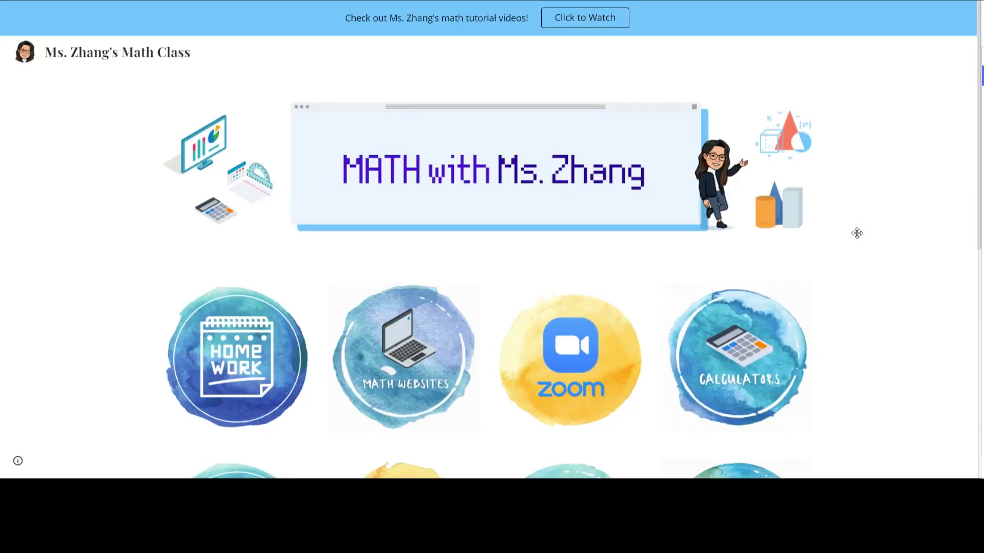
Step: Start a new Google Classroom Header design from the Create a design list
{"action": "scroll", "coordinate": [857, 233], "scroll_direction": "down", "scroll_amount": 2}
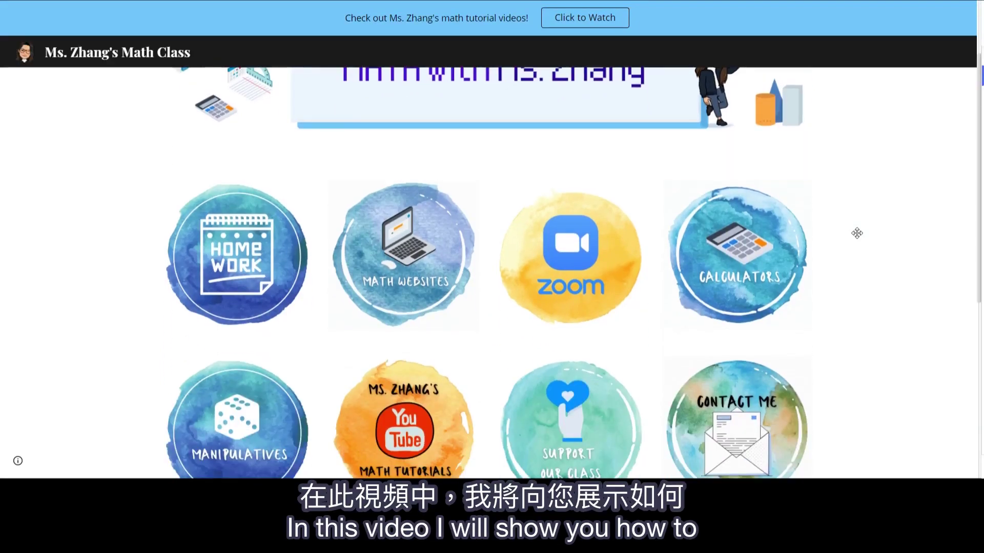
{"action": "scroll", "coordinate": [856, 233], "scroll_direction": "down", "scroll_amount": 5}
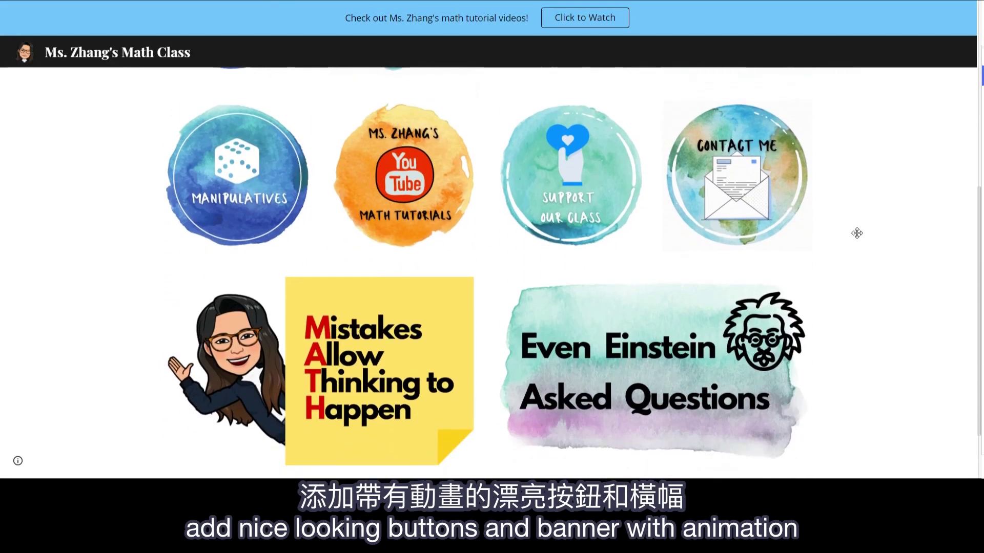
{"action": "scroll", "coordinate": [857, 234], "scroll_direction": "down", "scroll_amount": 1}
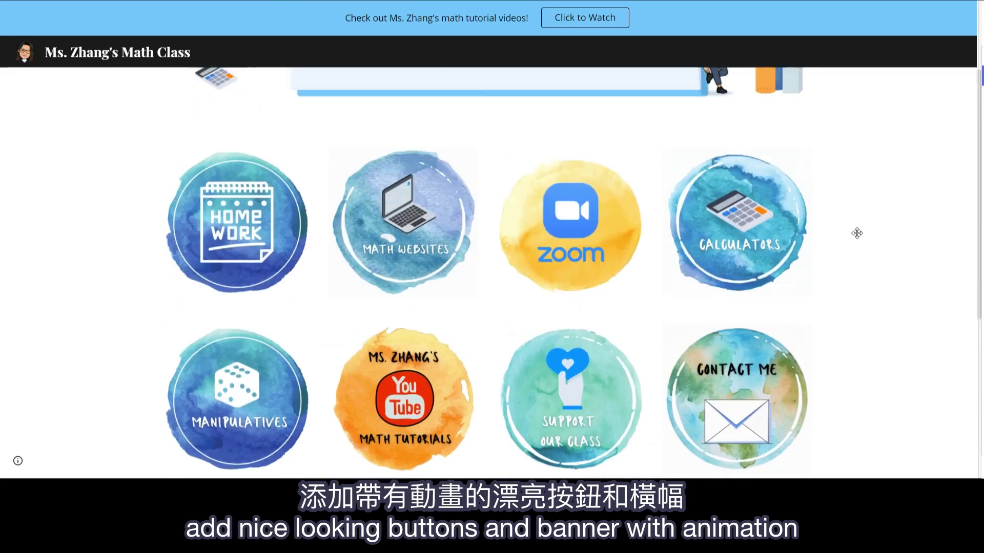
{"action": "scroll", "coordinate": [857, 233], "scroll_direction": "up", "scroll_amount": 3}
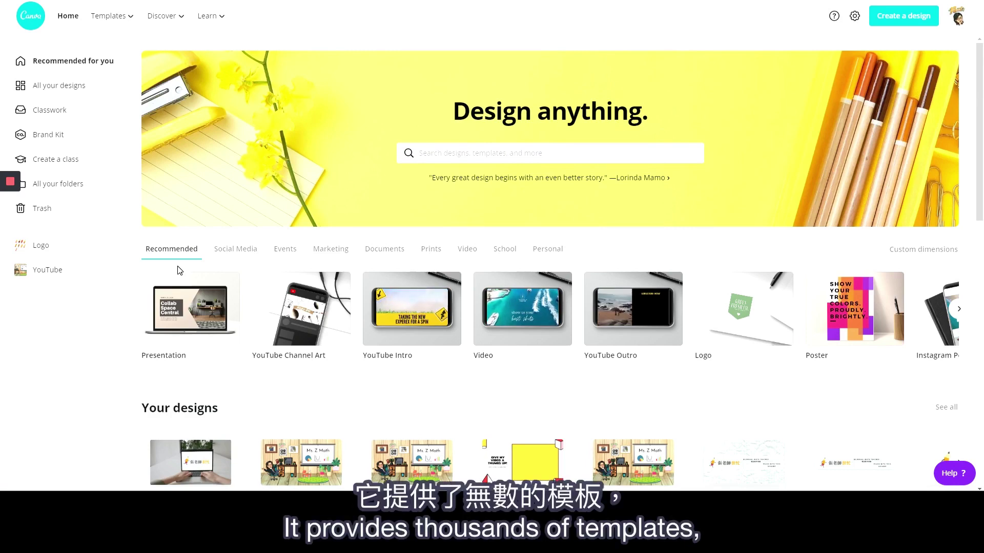
{"action": "scroll", "coordinate": [266, 280], "scroll_direction": "down", "scroll_amount": 5}
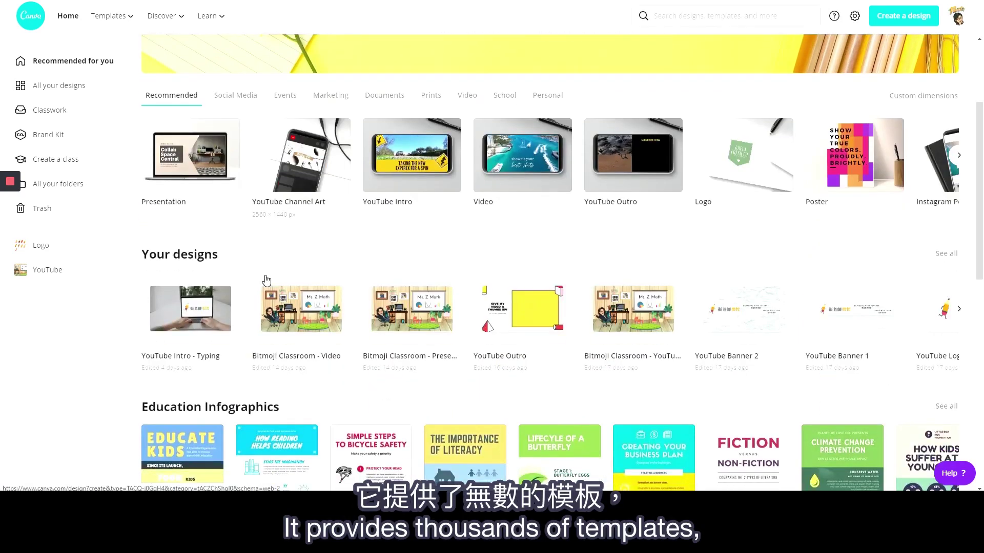
{"action": "scroll", "coordinate": [266, 281], "scroll_direction": "down", "scroll_amount": 6}
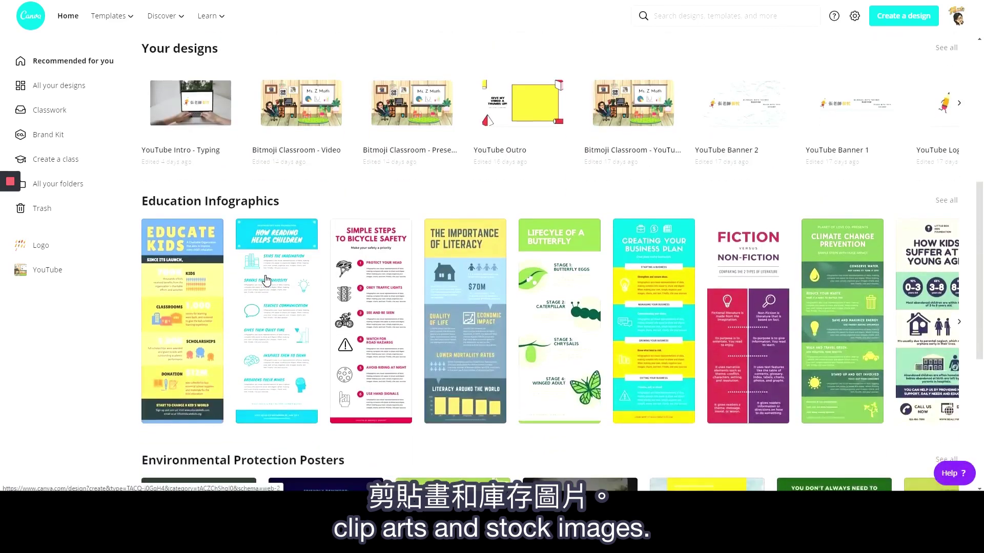
{"action": "scroll", "coordinate": [266, 281], "scroll_direction": "down", "scroll_amount": 8}
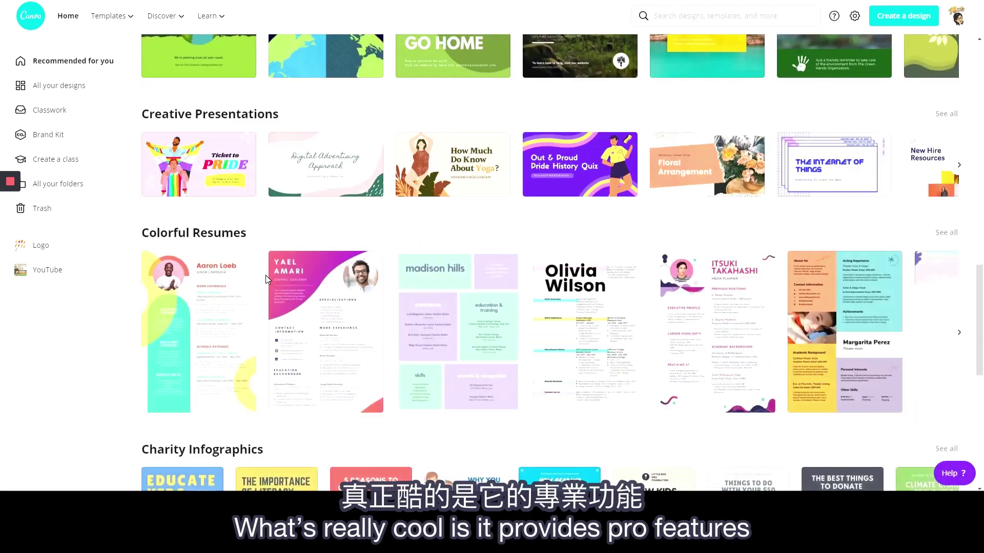
{"action": "scroll", "coordinate": [265, 280], "scroll_direction": "down", "scroll_amount": 4}
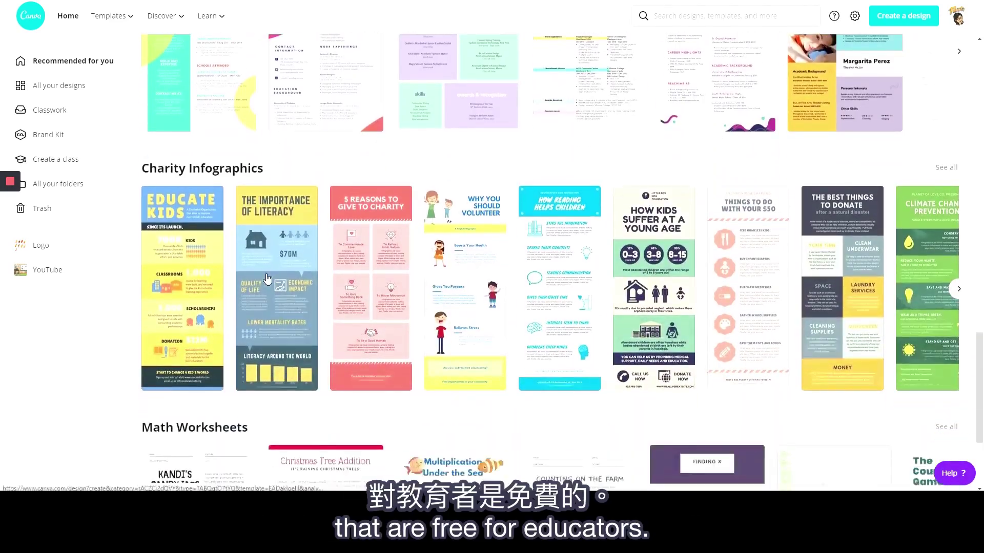
{"action": "scroll", "coordinate": [266, 279], "scroll_direction": "down", "scroll_amount": 6}
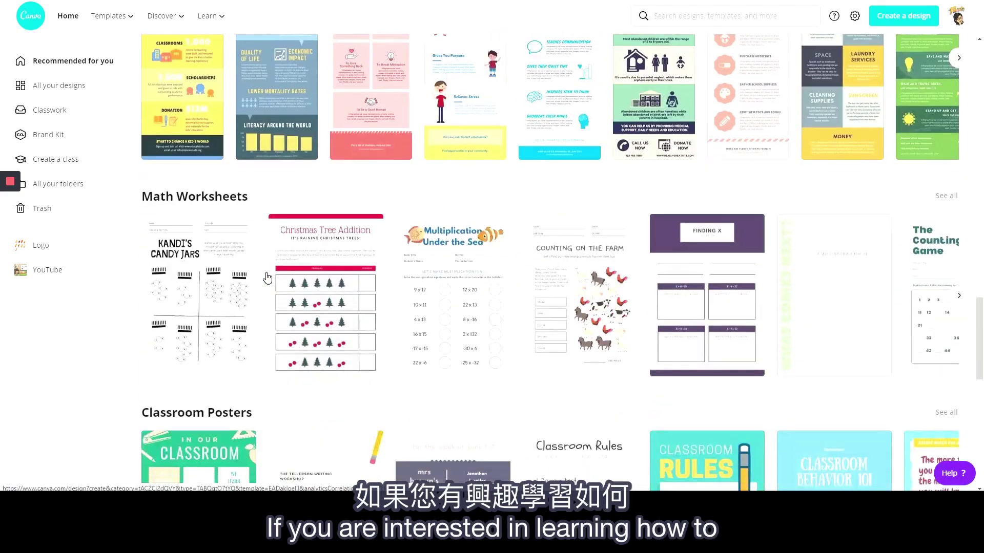
{"action": "scroll", "coordinate": [268, 278], "scroll_direction": "down", "scroll_amount": 6}
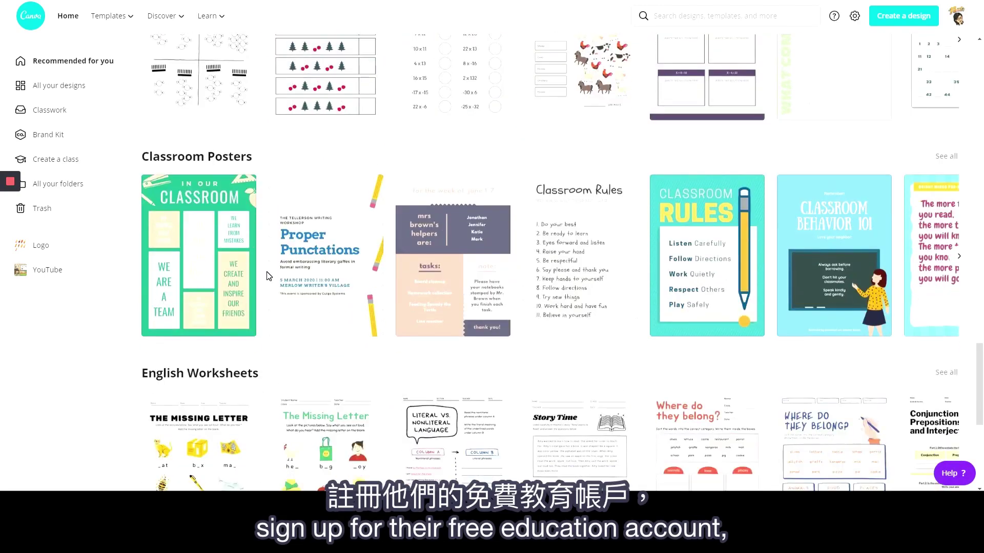
{"action": "scroll", "coordinate": [267, 277], "scroll_direction": "down", "scroll_amount": 5}
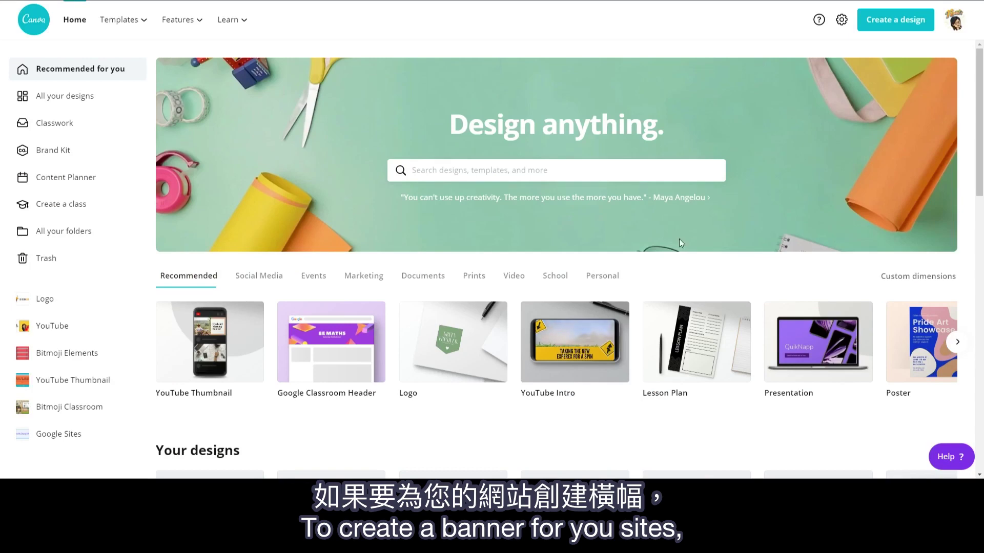
{"action": "left_click", "coordinate": [910, 27]}
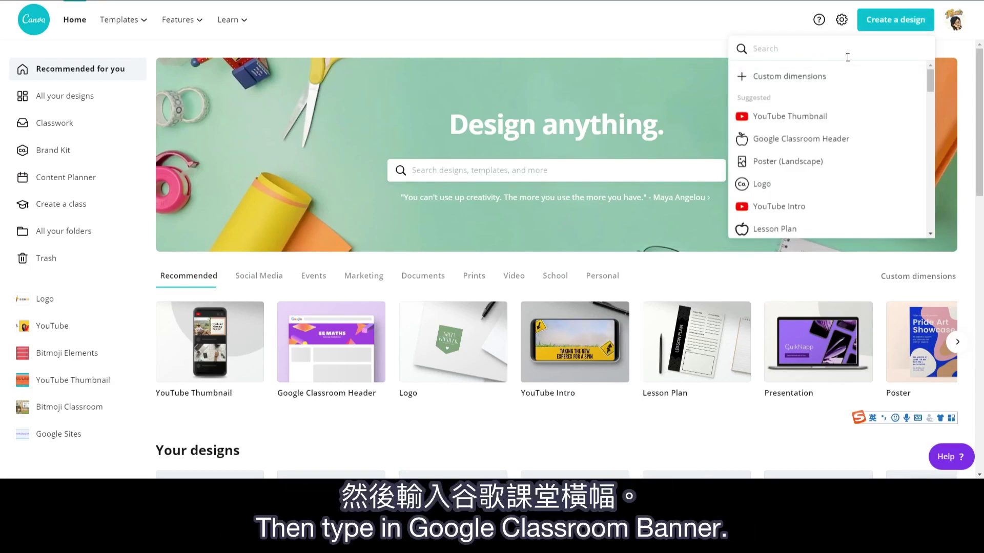
{"action": "left_click", "coordinate": [886, 140]}
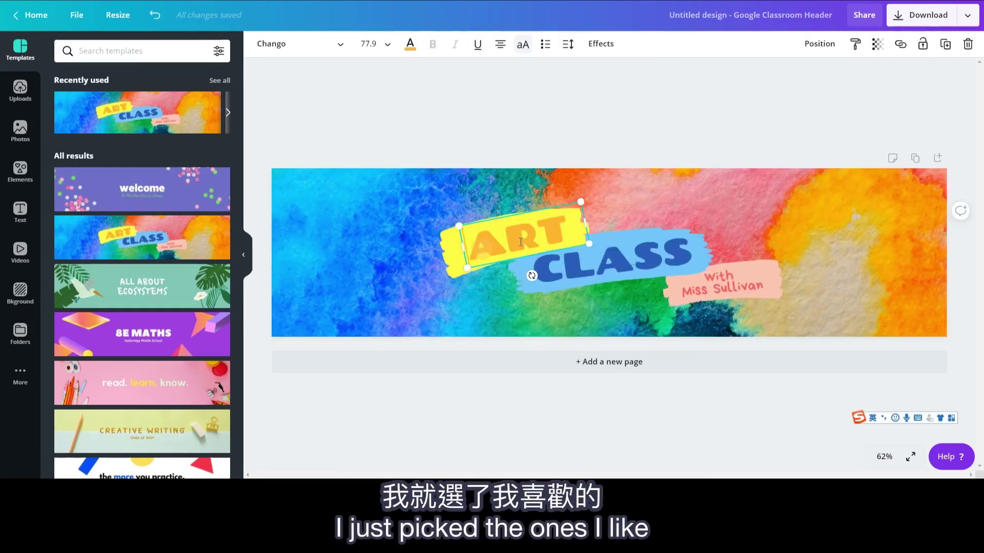
Step: Retitle the banner to ZOOM and METTING, with the METTING text at size 48
{"action": "type", "text": "ZOOM"}
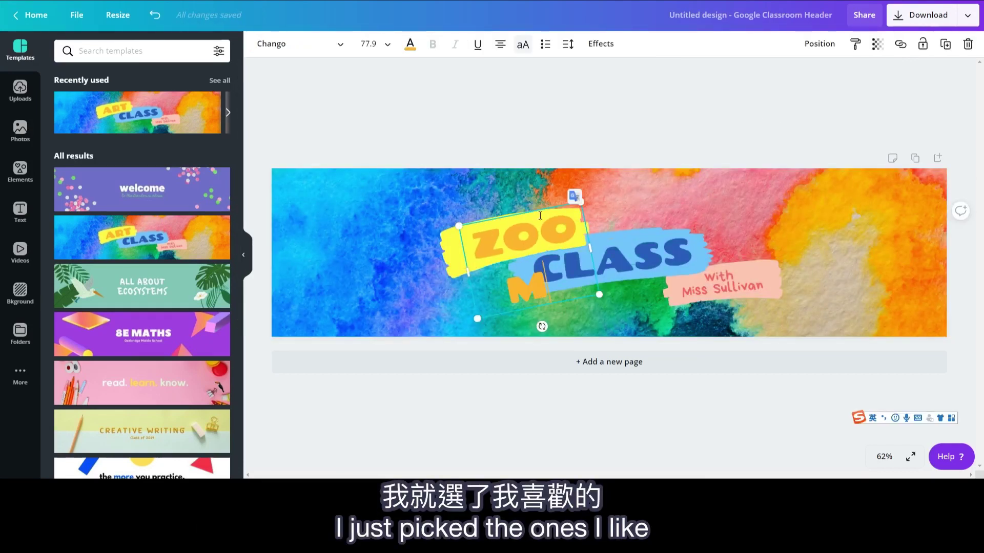
{"action": "left_click", "coordinate": [368, 43]}
{"action": "scroll", "coordinate": [382, 251], "scroll_direction": "down", "scroll_amount": 3}
{"action": "left_click", "coordinate": [385, 249]}
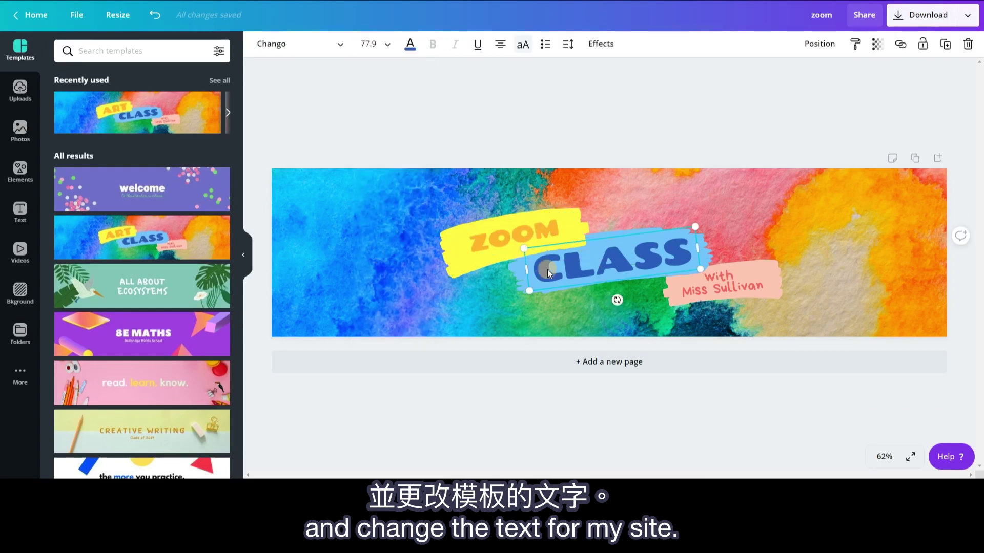
{"action": "type", "text": "METTING"}
{"action": "left_click", "coordinate": [384, 43]}
{"action": "type", "text": "48"}
{"action": "key", "text": "Return"}
{"action": "left_click", "coordinate": [390, 44]}
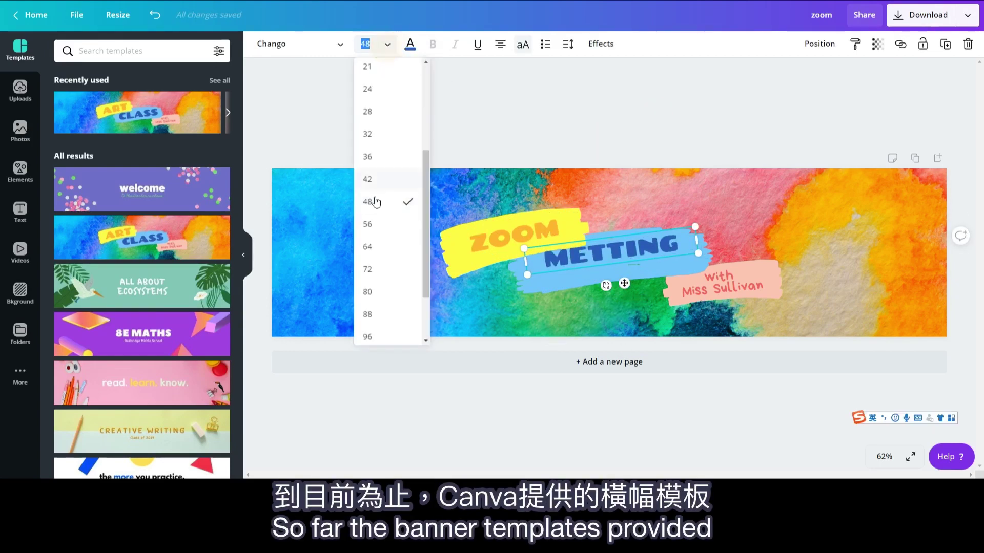
{"action": "left_click", "coordinate": [376, 202]}
Step: Replace the teacher's surname on the banner with the new teacher's name
{"action": "double_click", "coordinate": [738, 288]}
{"action": "type", "text": "Zhang"}
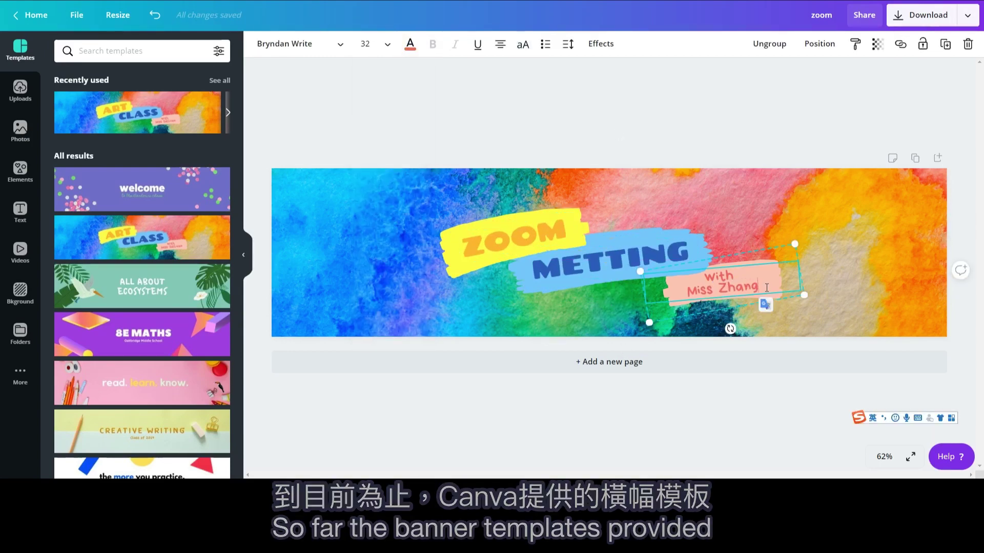
{"action": "left_click", "coordinate": [946, 49]}
Step: Download the ZOOM METTING banner as a 1920 × 480 PNG file
{"action": "left_click", "coordinate": [967, 17]}
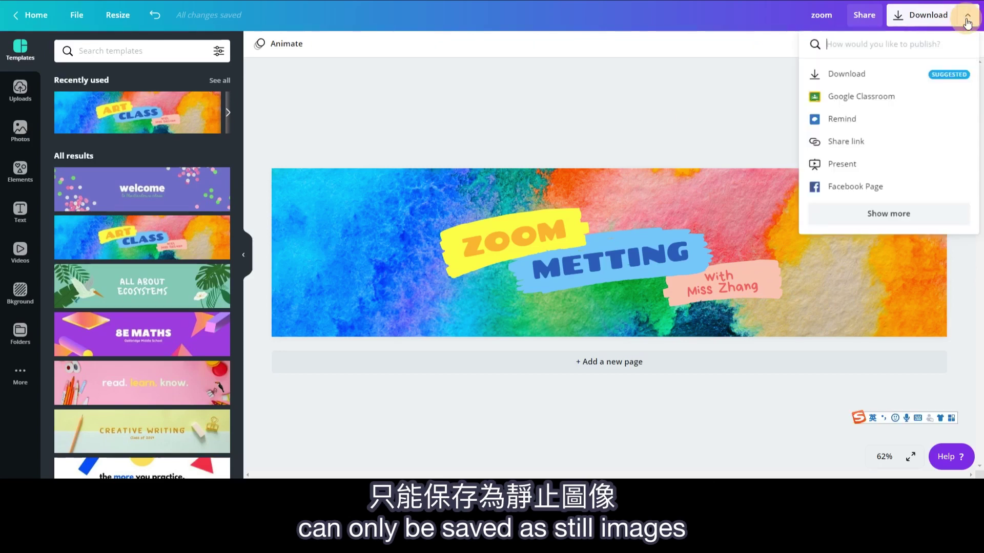
{"action": "left_click", "coordinate": [908, 75]}
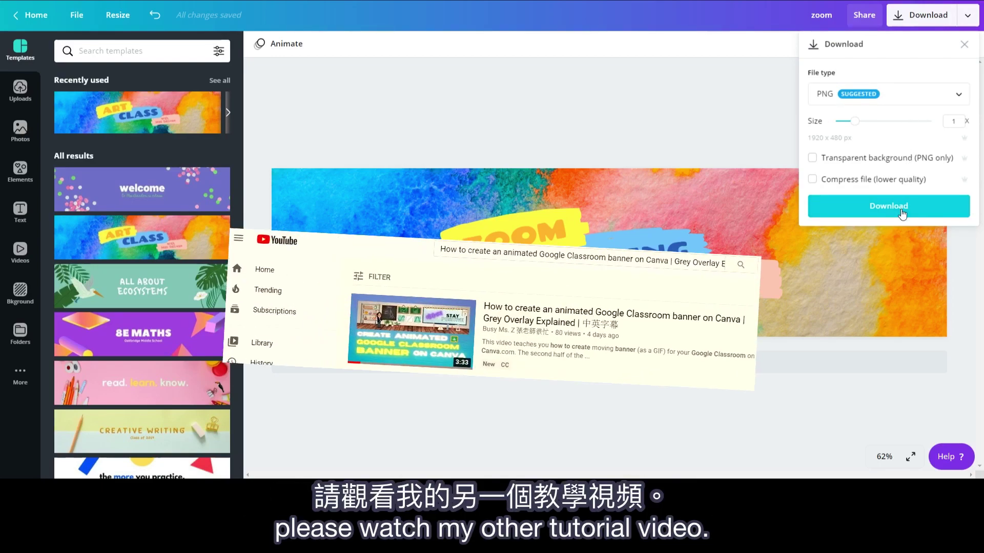
{"action": "left_click", "coordinate": [705, 119]}
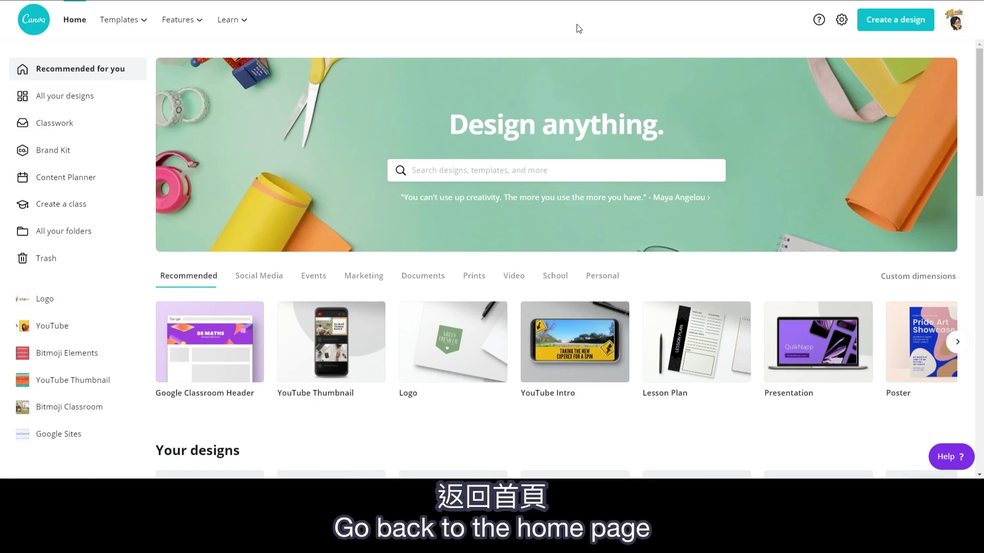
Step: Search the design types for 'logo' and start a blank 500 × 500 Logo design
{"action": "left_click", "coordinate": [895, 20]}
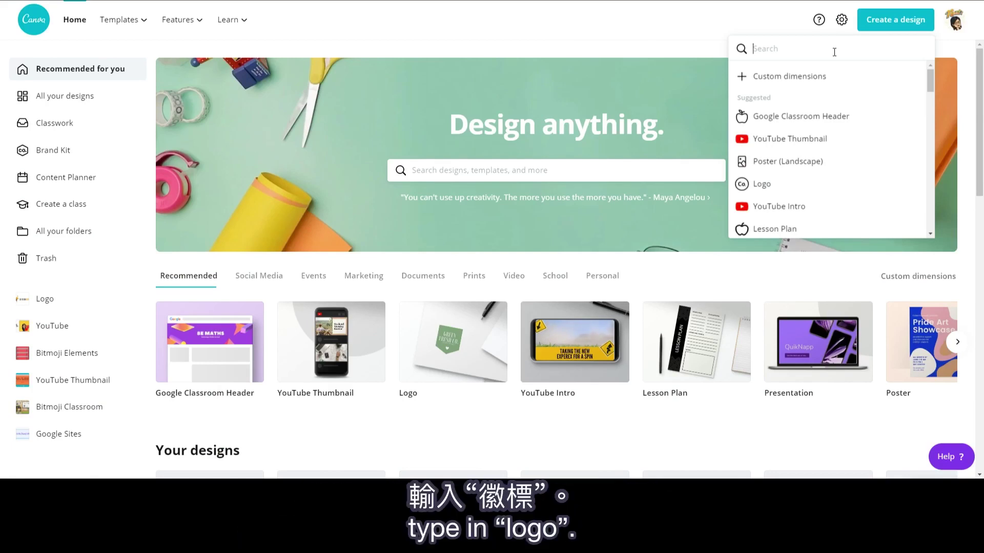
{"action": "type", "text": "logo"}
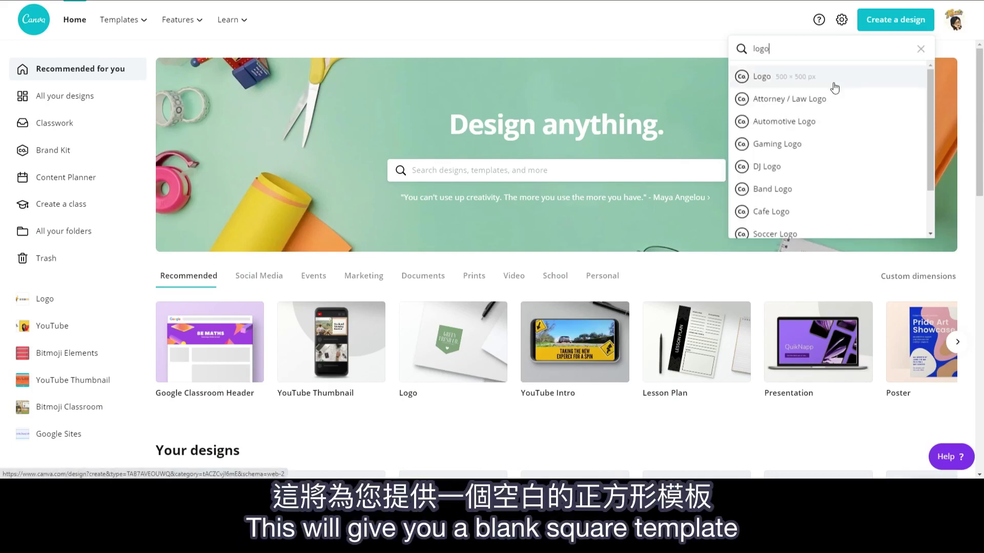
{"action": "left_click", "coordinate": [833, 82]}
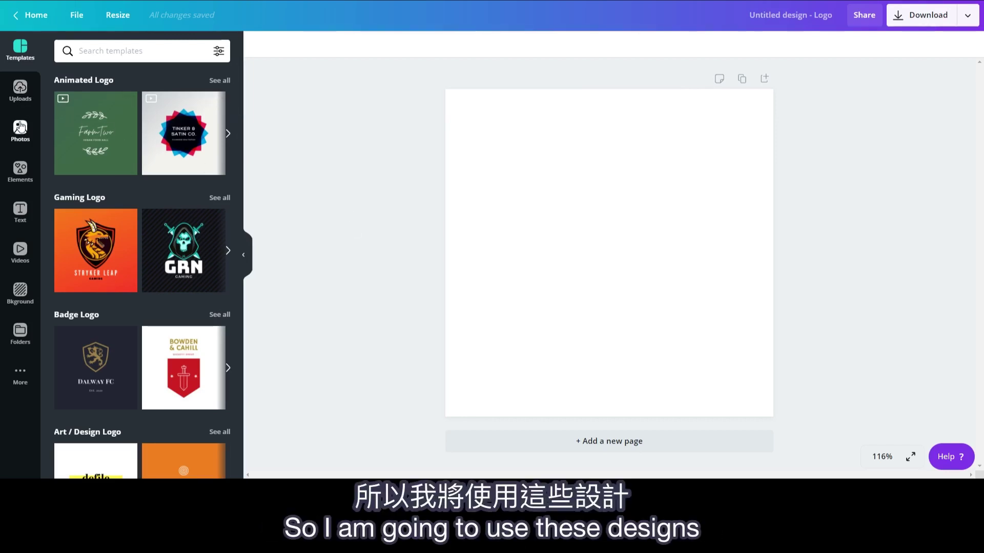
Step: Search Elements for 'watercolor circle' and add the blue watercolor circle to the page
{"action": "left_click", "coordinate": [21, 172]}
{"action": "left_click", "coordinate": [106, 56]}
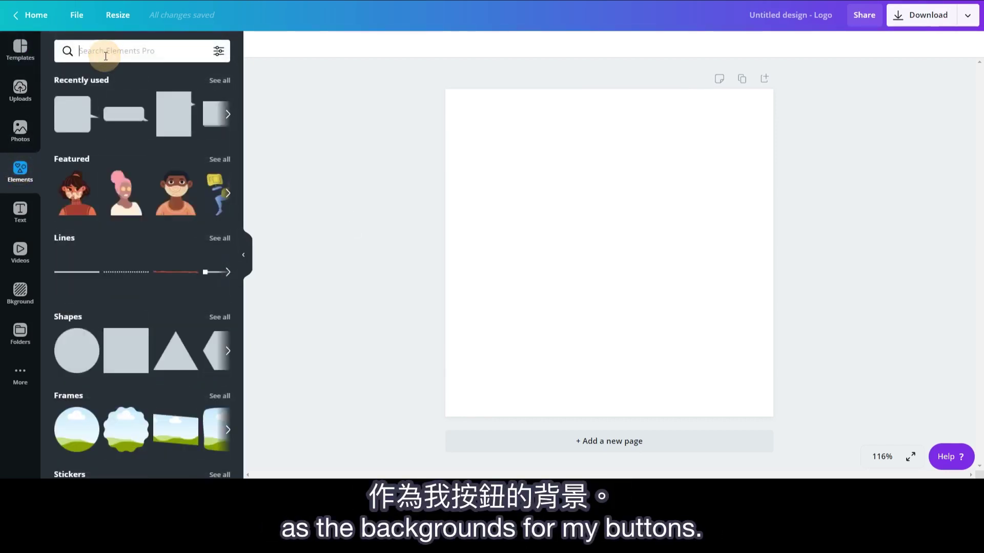
{"action": "type", "text": "watercolor circle"}
{"action": "key", "text": "Return"}
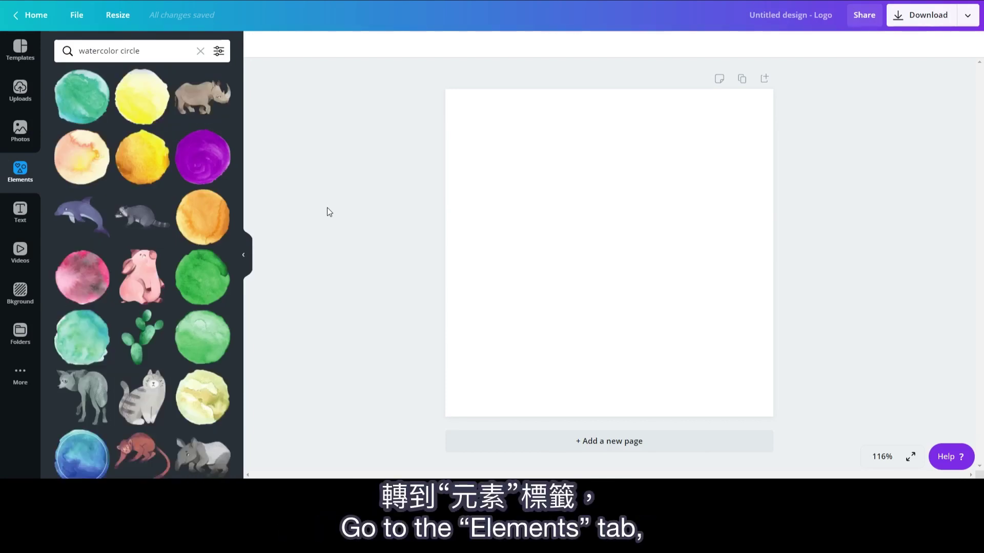
{"action": "scroll", "coordinate": [152, 215], "scroll_direction": "down", "scroll_amount": 2}
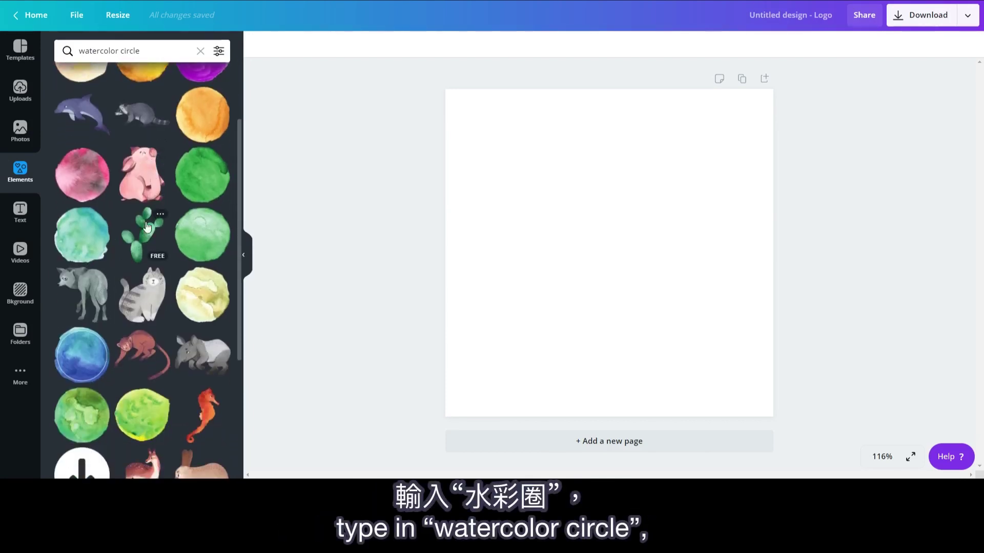
{"action": "left_click", "coordinate": [88, 351]}
Step: Enlarge the blue circle to about 462 × 460 px and centre it on the page
{"action": "left_click_drag", "start_coordinate": [637, 267], "coordinate": [553, 179]}
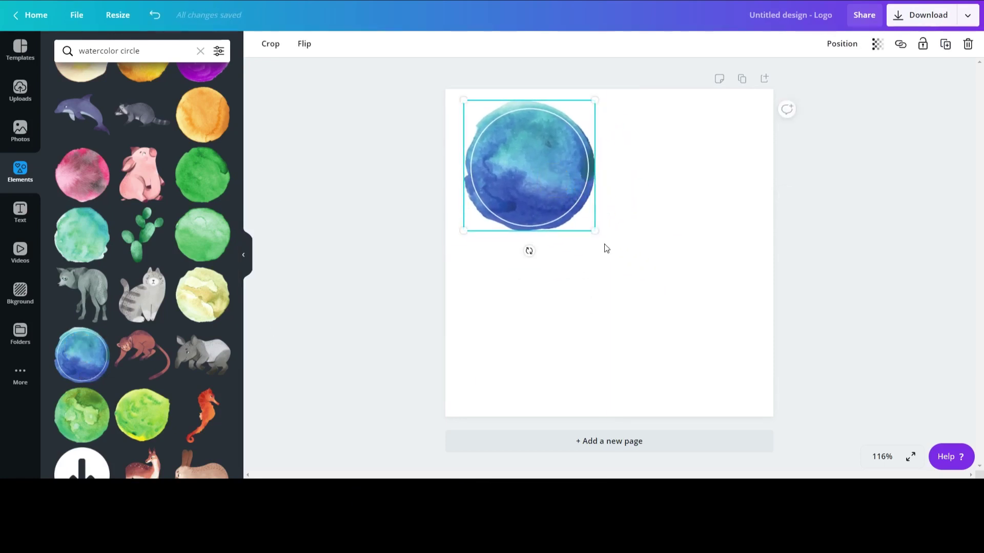
{"action": "left_click_drag", "start_coordinate": [607, 258], "coordinate": [735, 423]}
{"action": "left_click_drag", "start_coordinate": [690, 310], "coordinate": [687, 304]}
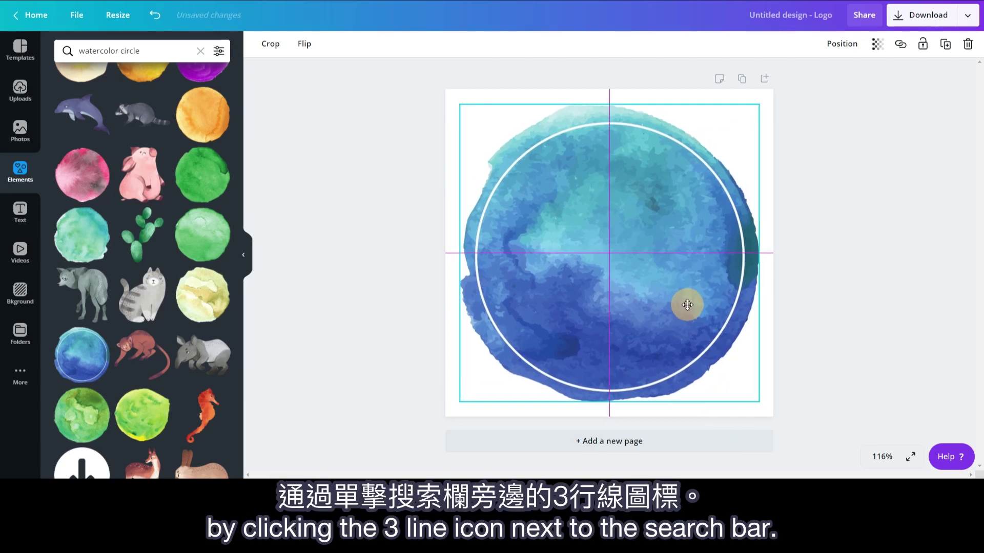
{"action": "left_click_drag", "start_coordinate": [760, 404], "coordinate": [763, 405]}
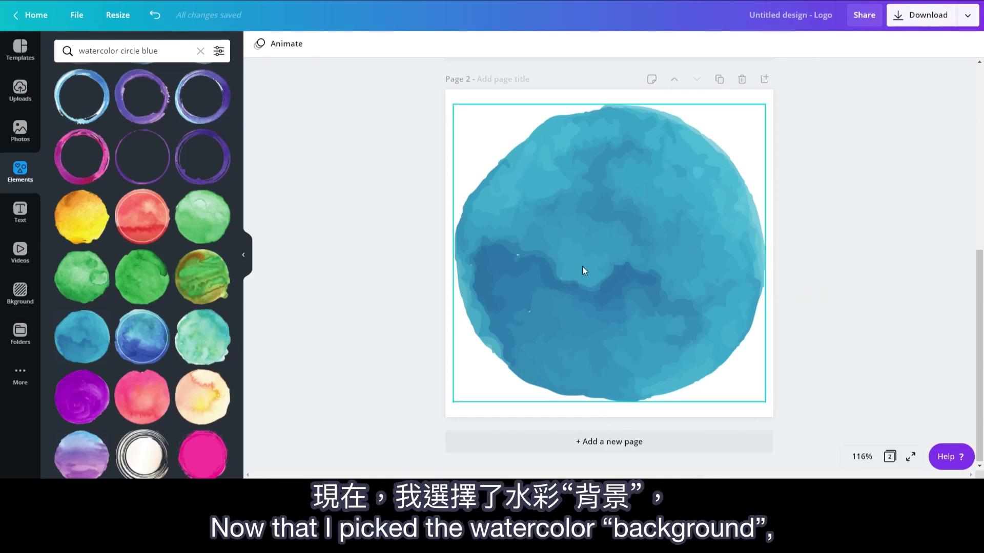
Step: Search Elements for 'circle', add a thin hand-drawn ring and colour it white
{"action": "left_click", "coordinate": [169, 51]}
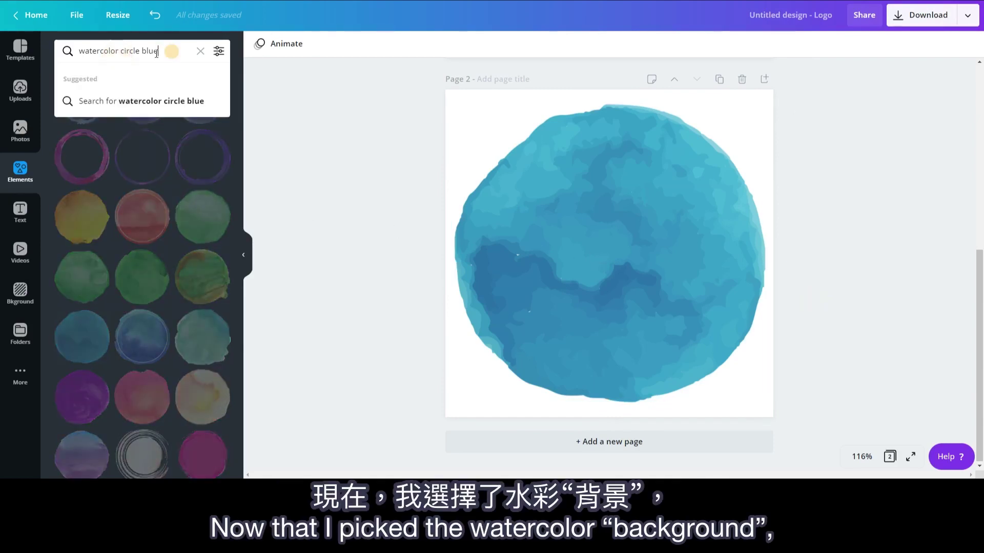
{"action": "key", "text": "ctrl+a"}
{"action": "type", "text": "ci"}
{"action": "key", "text": "Return"}
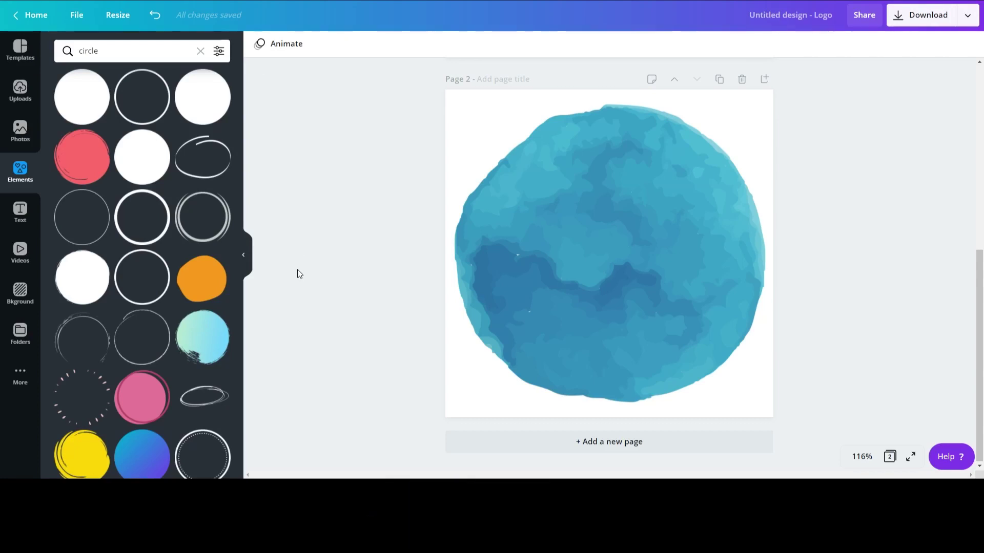
{"action": "scroll", "coordinate": [110, 311], "scroll_direction": "down", "scroll_amount": 3}
{"action": "scroll", "coordinate": [110, 310], "scroll_direction": "down", "scroll_amount": 10}
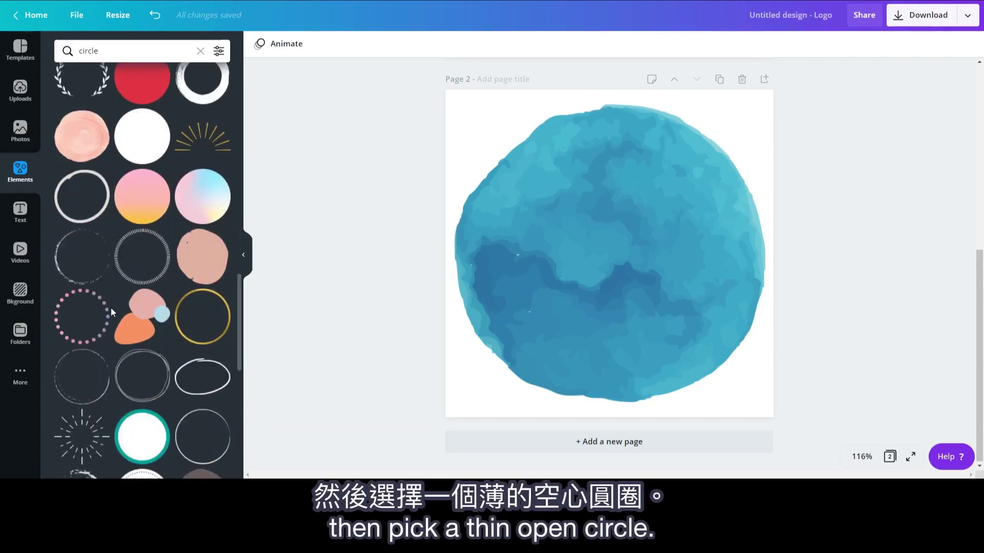
{"action": "left_click", "coordinate": [83, 380]}
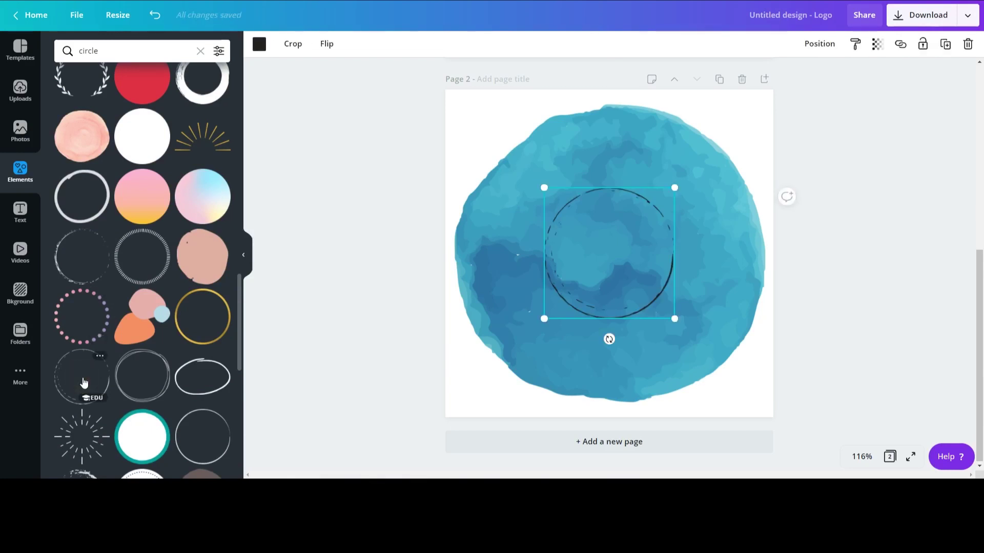
{"action": "left_click", "coordinate": [259, 46]}
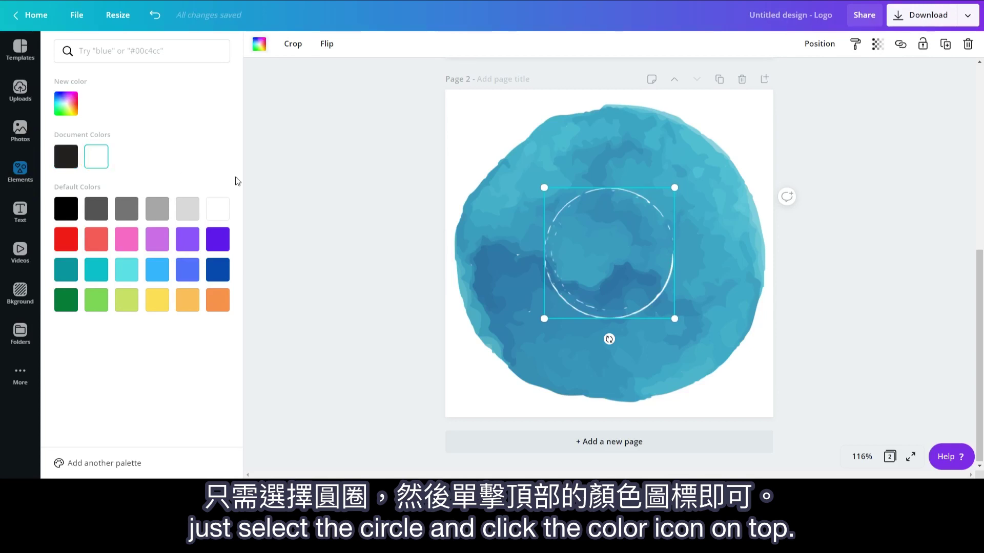
{"action": "left_click", "coordinate": [332, 201]}
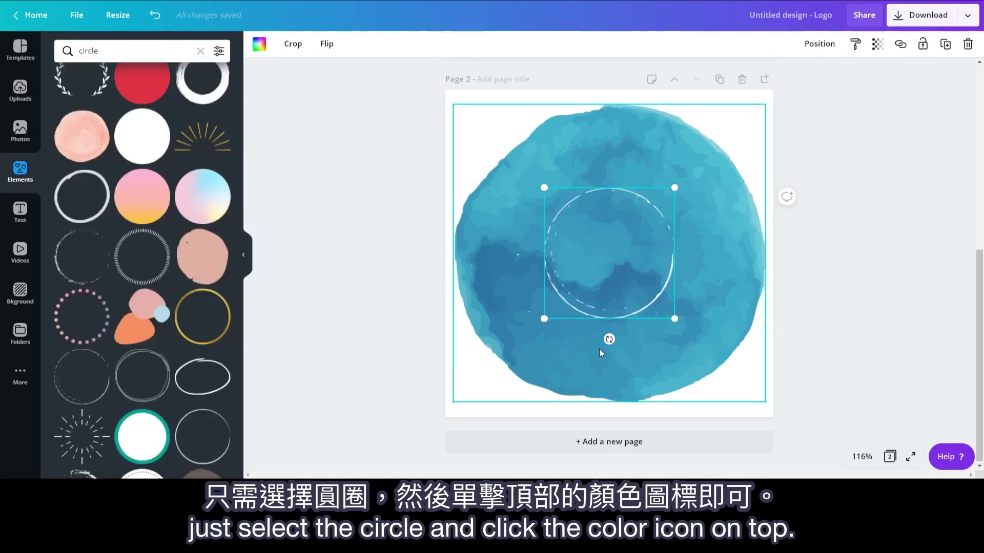
Step: Rotate and enlarge the white ring to about 418 × 421, centred over the watercolor circle
{"action": "left_click_drag", "start_coordinate": [609, 339], "coordinate": [728, 252]}
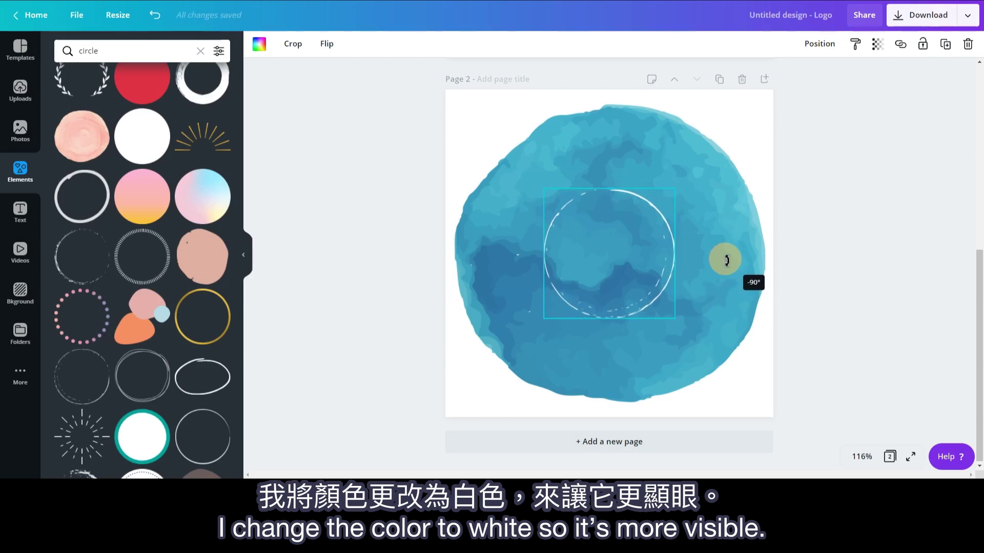
{"action": "left_click_drag", "start_coordinate": [675, 188], "coordinate": [742, 121]}
{"action": "left_click_drag", "start_coordinate": [538, 323], "coordinate": [468, 399]}
{"action": "left_click_drag", "start_coordinate": [761, 99], "coordinate": [751, 128]}
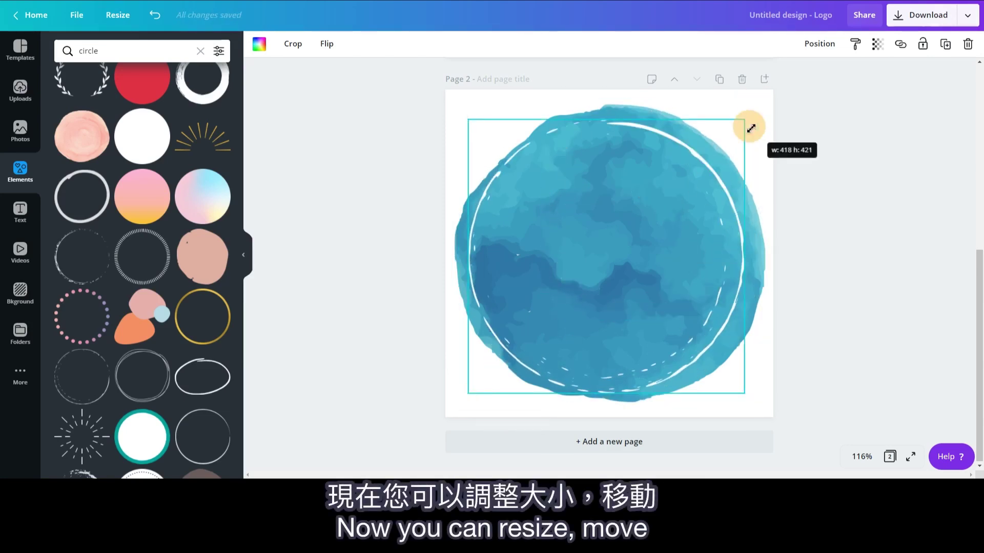
{"action": "left_click_drag", "start_coordinate": [711, 178], "coordinate": [714, 180]}
{"action": "left_click_drag", "start_coordinate": [766, 259], "coordinate": [694, 417]}
{"action": "left_click", "coordinate": [849, 238]}
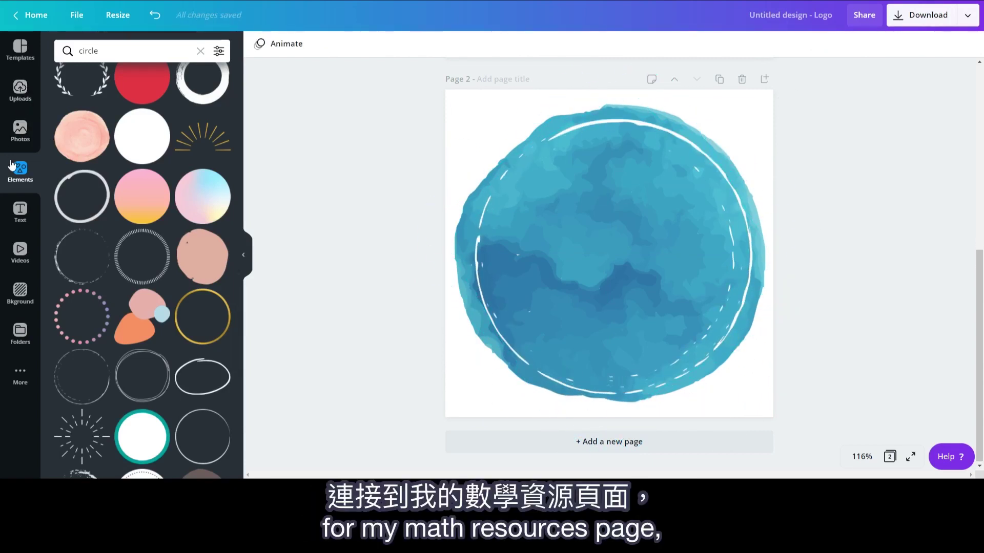
Step: Search Elements for 'laptop', filter to Animated, and add the animated laptop graphic
{"action": "left_click", "coordinate": [200, 52]}
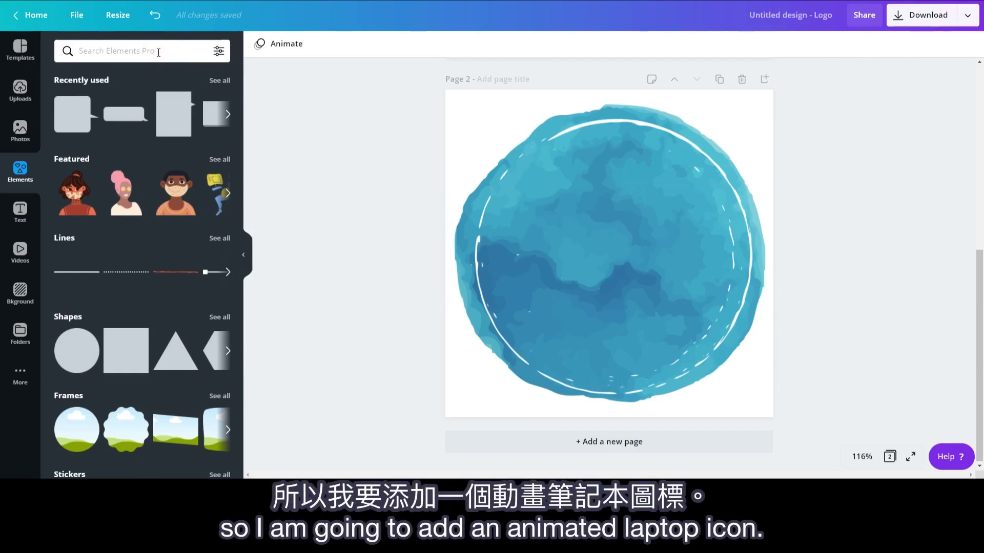
{"action": "type", "text": "laptop"}
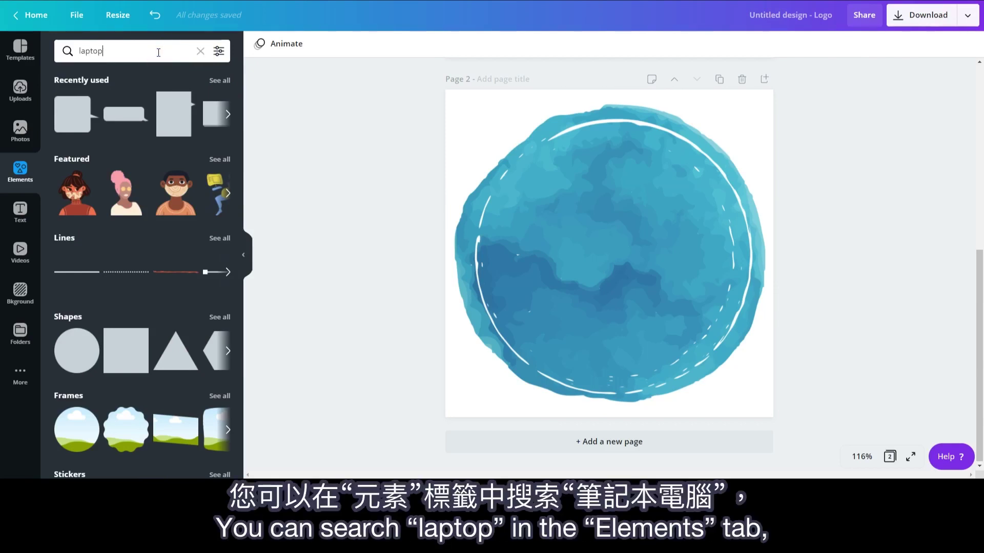
{"action": "key", "text": "Return"}
{"action": "left_click", "coordinate": [222, 54]}
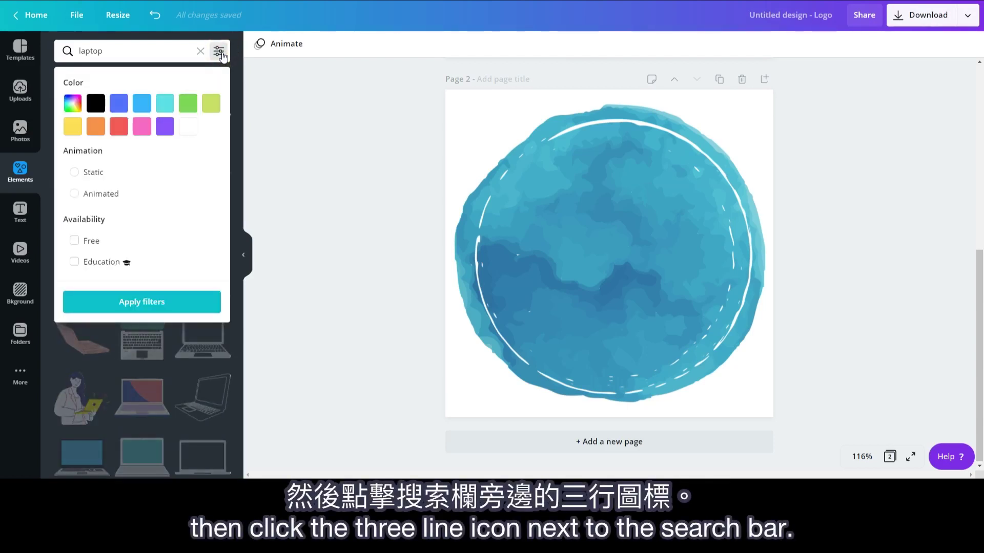
{"action": "left_click", "coordinate": [143, 204]}
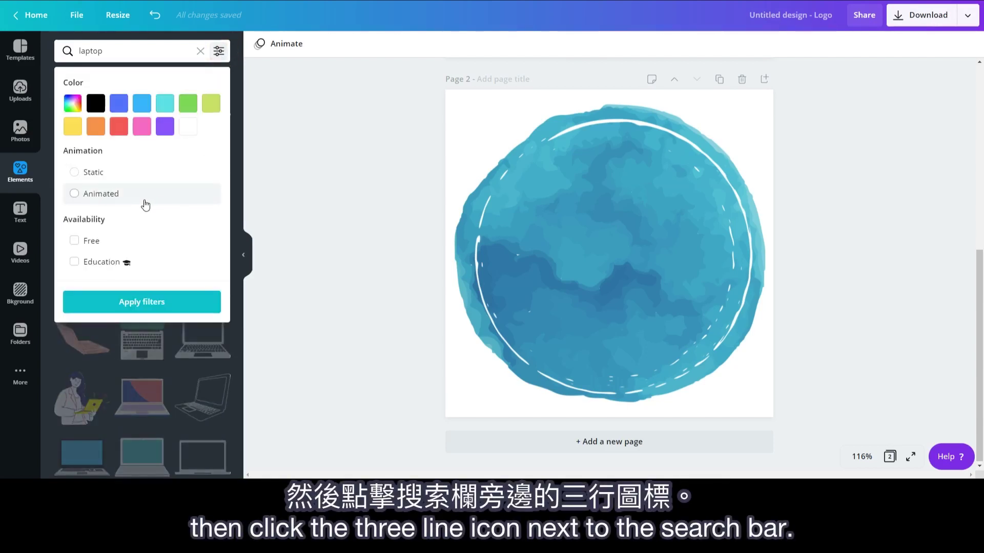
{"action": "left_click", "coordinate": [151, 304]}
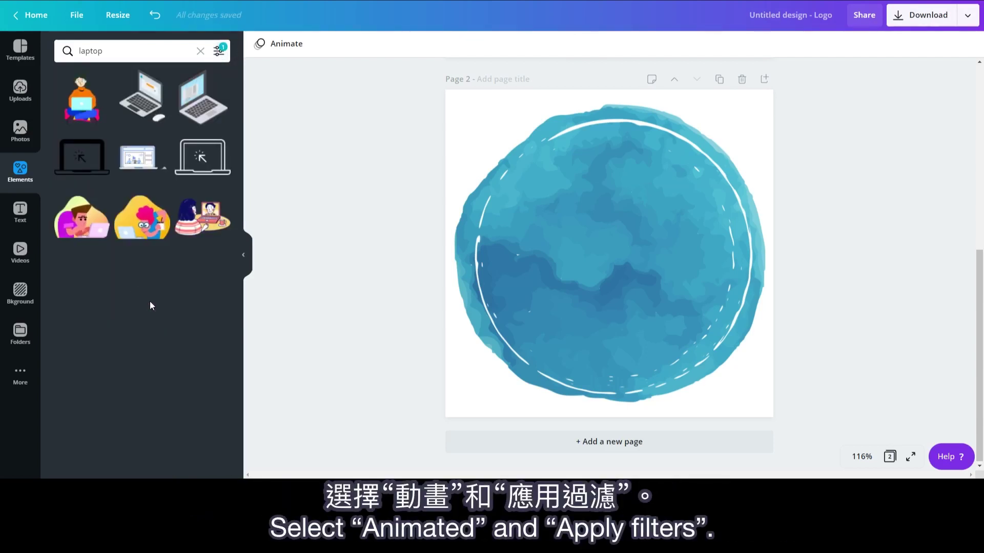
{"action": "left_click", "coordinate": [151, 109]}
Step: Flip the laptop horizontally, then shrink it and move it up inside the ring
{"action": "left_click", "coordinate": [300, 44]}
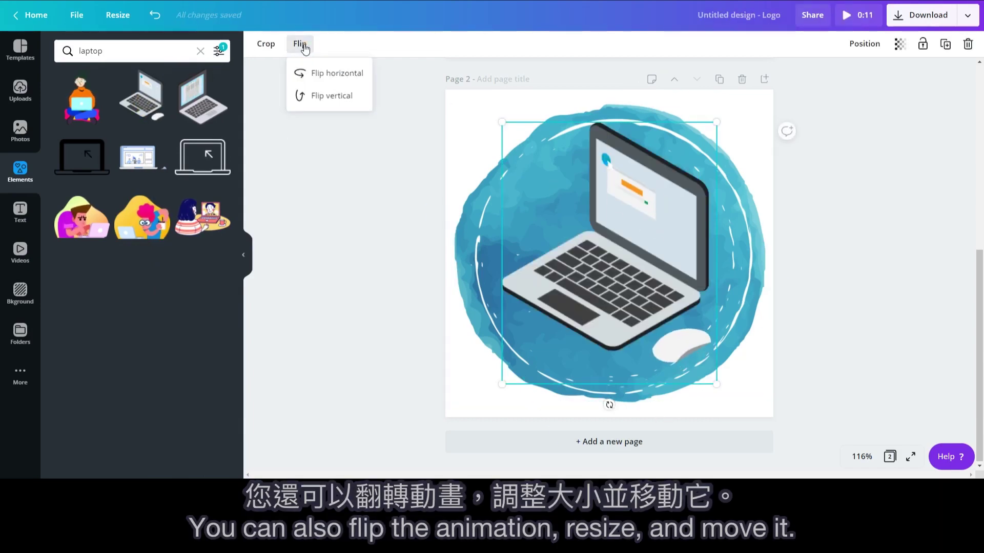
{"action": "left_click", "coordinate": [334, 73]}
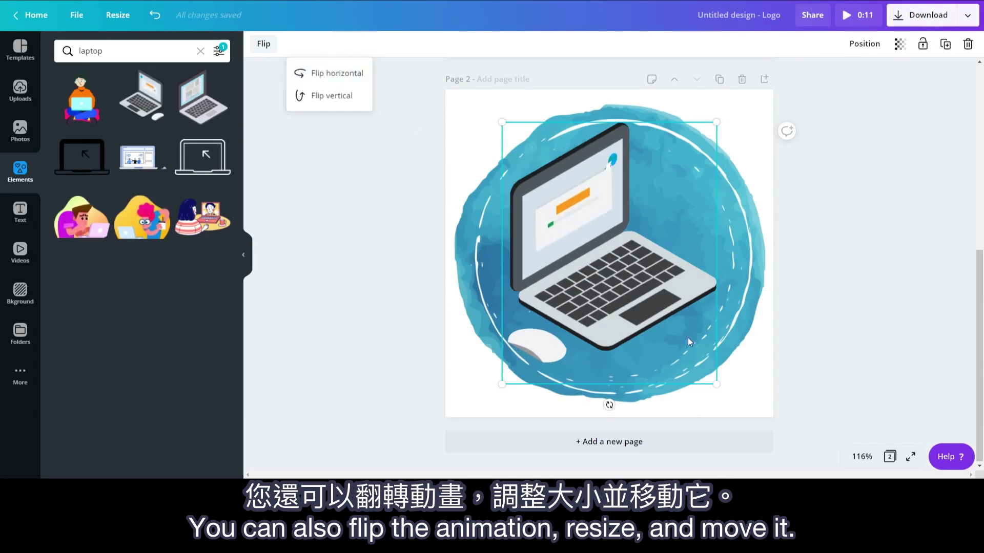
{"action": "left_click_drag", "start_coordinate": [716, 384], "coordinate": [702, 272]}
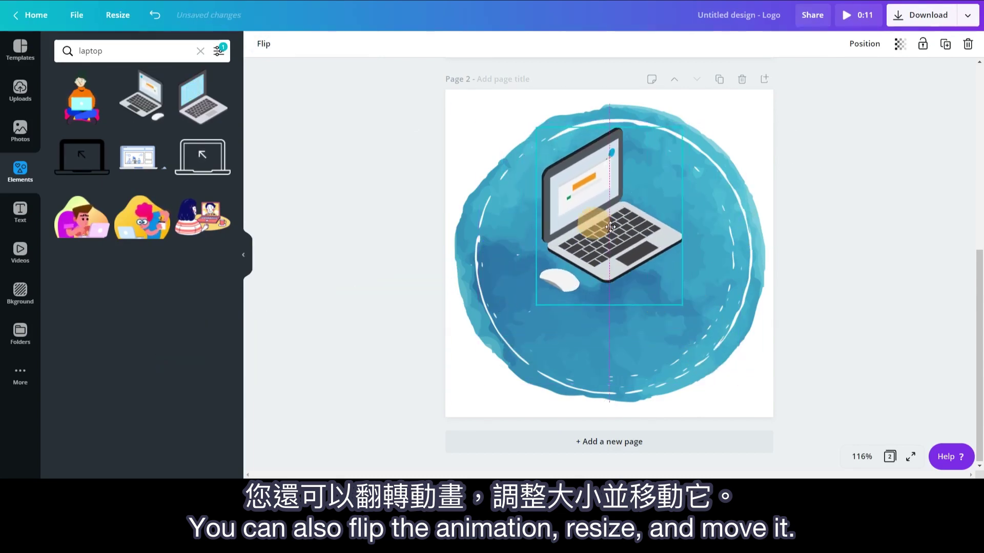
{"action": "left_click", "coordinate": [832, 275]}
{"action": "left_click", "coordinate": [20, 210]}
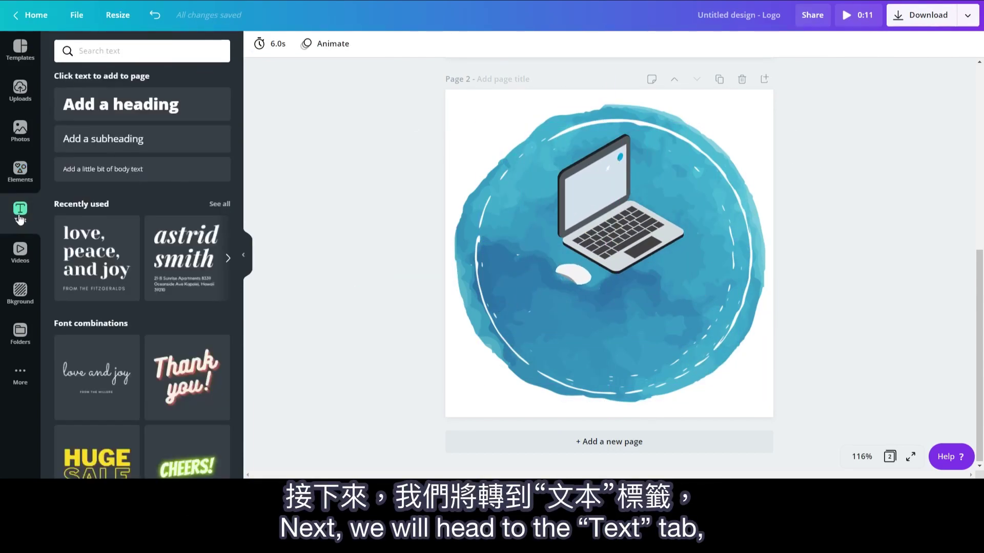
Step: Add a text preset below the laptop, drop its subtitle, and change the heading to 'Websites'
{"action": "scroll", "coordinate": [103, 253], "scroll_direction": "down", "scroll_amount": 6}
{"action": "scroll", "coordinate": [102, 255], "scroll_direction": "down", "scroll_amount": 10}
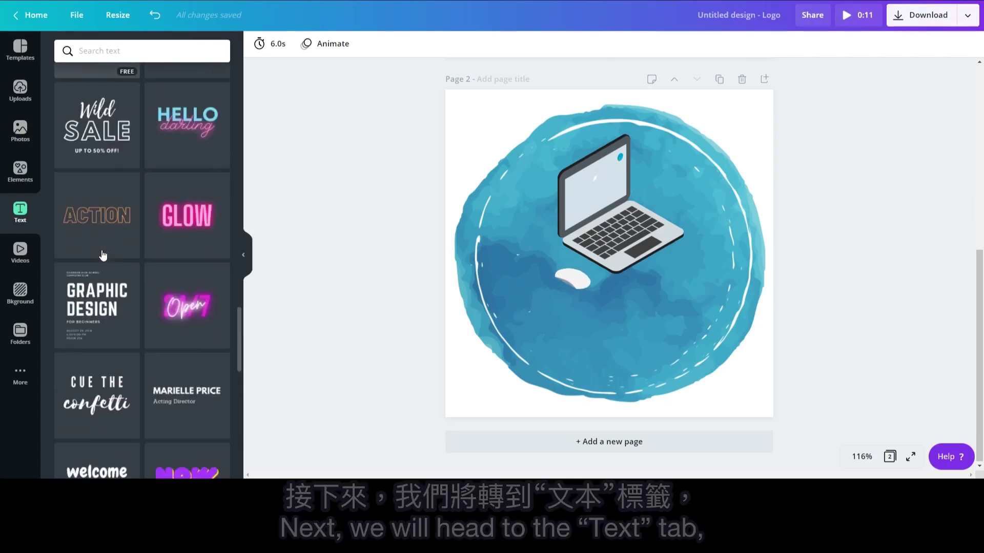
{"action": "left_click", "coordinate": [97, 249]}
{"action": "left_click_drag", "start_coordinate": [654, 284], "coordinate": [666, 363]}
{"action": "key", "text": "Delete"}
{"action": "triple_click", "coordinate": [669, 359]}
{"action": "type", "text": "Web"}
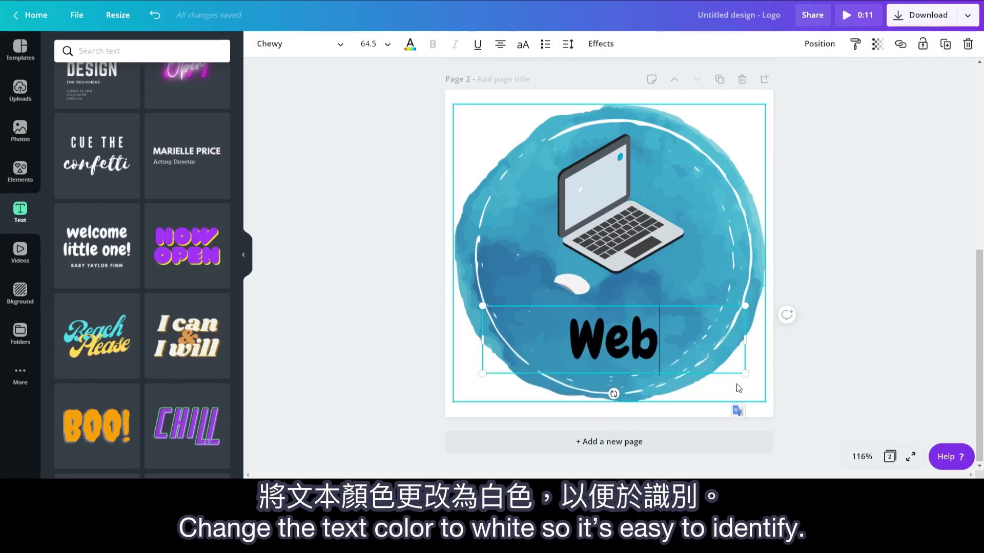
{"action": "type", "text": "sites"}
{"action": "left_click_drag", "start_coordinate": [745, 374], "coordinate": [647, 323]}
Step: Make the Websites text white and give it the Lift effect
{"action": "left_click", "coordinate": [409, 44]}
{"action": "left_click", "coordinate": [218, 208]}
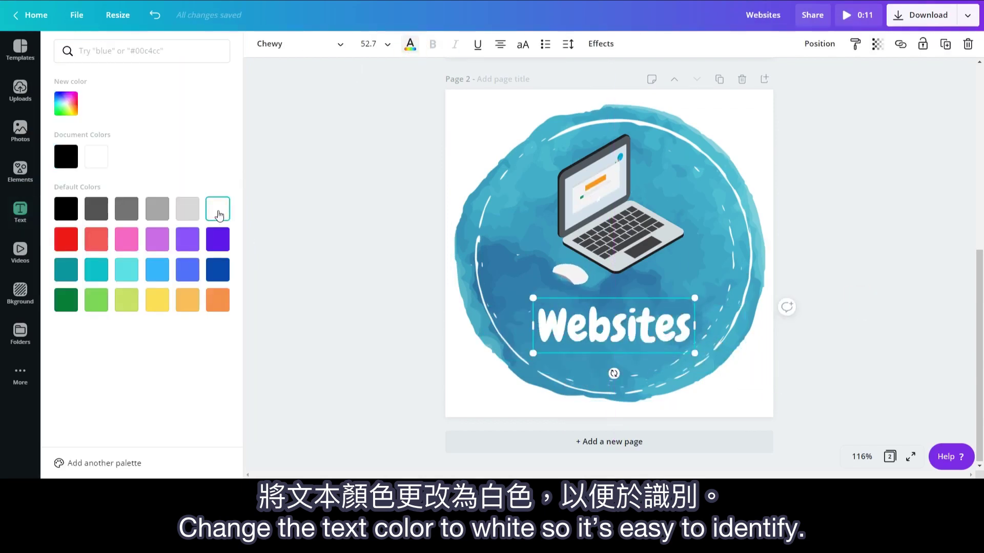
{"action": "left_click", "coordinate": [601, 43]}
{"action": "left_click", "coordinate": [203, 78]}
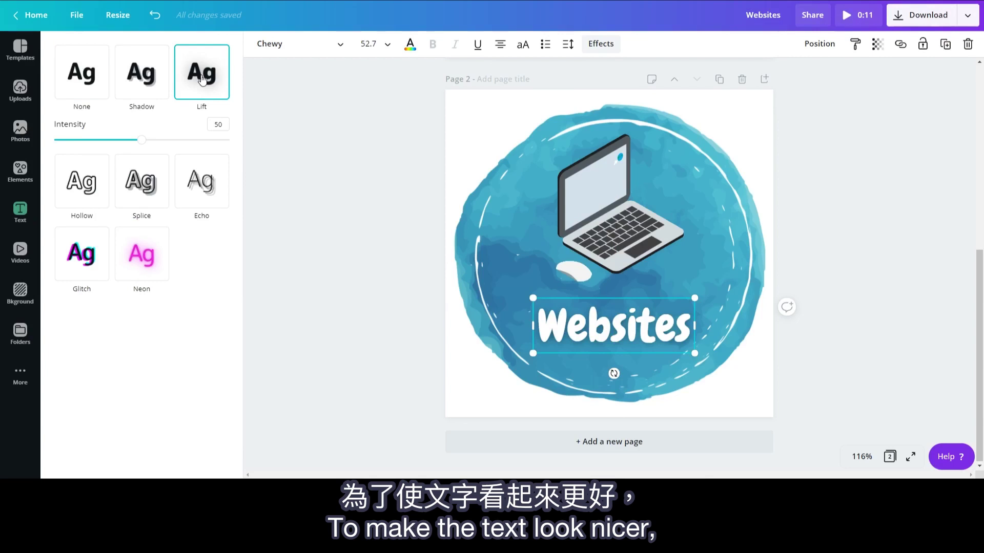
{"action": "left_click", "coordinate": [147, 77]}
{"action": "left_click", "coordinate": [141, 298]}
{"action": "left_click", "coordinate": [82, 145]}
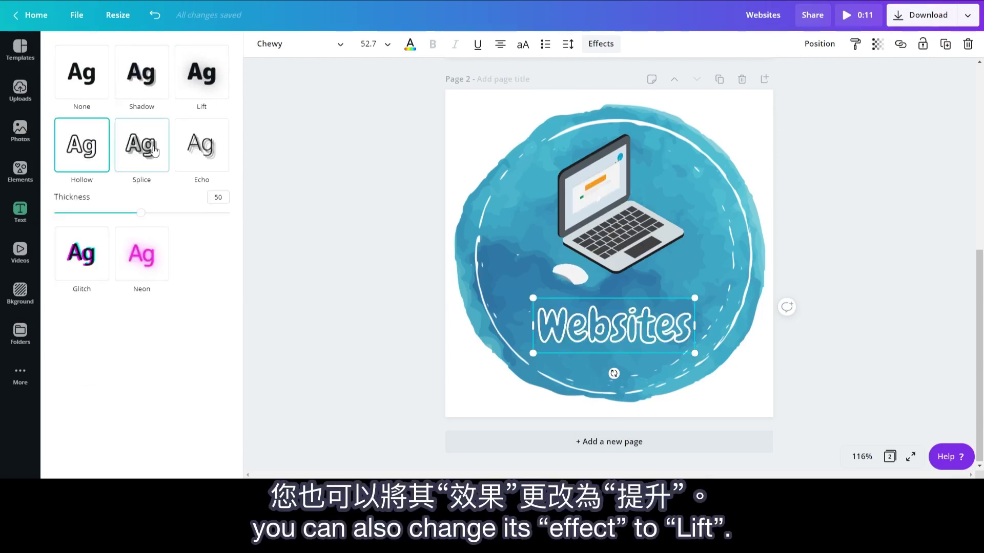
{"action": "left_click", "coordinate": [201, 72]}
{"action": "left_click", "coordinate": [857, 310]}
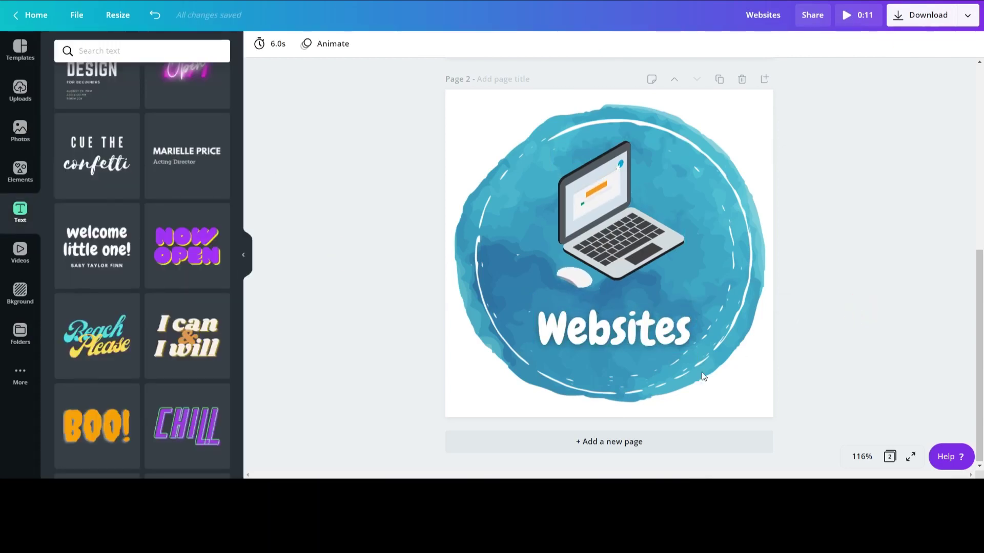
Step: Add a new page with a dotted circle enlarged to nearly fill the watercolor circle
{"action": "left_click", "coordinate": [600, 451]}
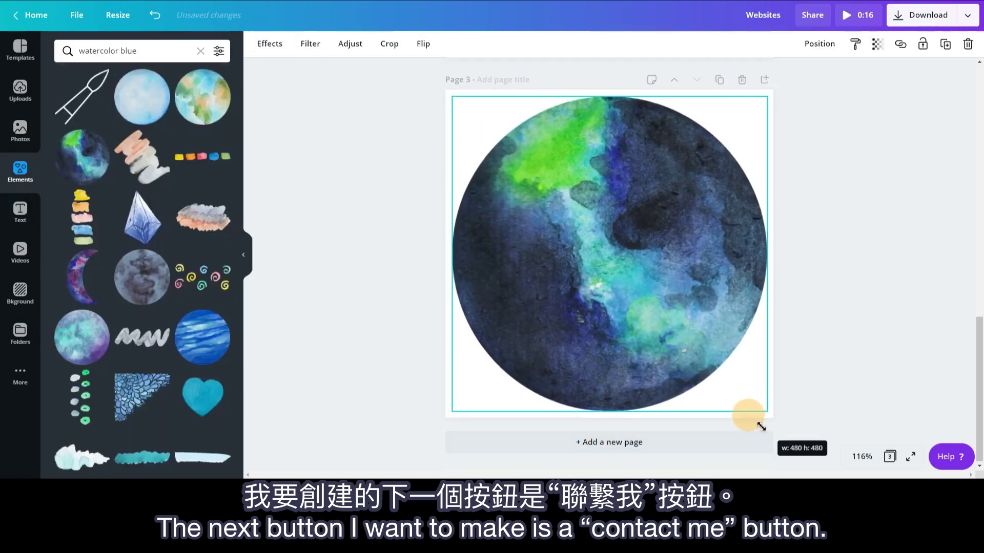
{"action": "left_click", "coordinate": [57, 50]}
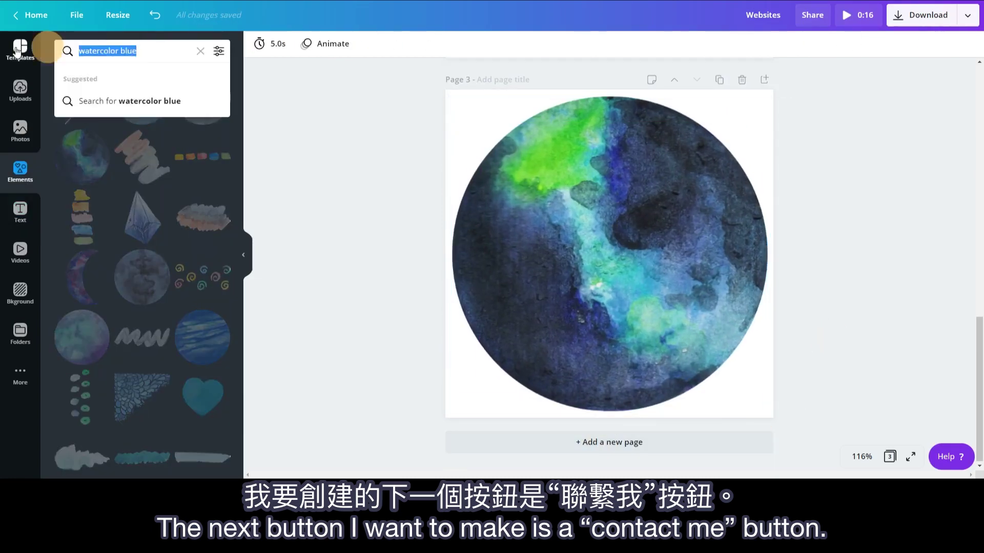
{"action": "type", "text": "circle"}
{"action": "key", "text": "Return"}
{"action": "scroll", "coordinate": [142, 256], "scroll_direction": "down", "scroll_amount": 5}
{"action": "left_click", "coordinate": [89, 230]}
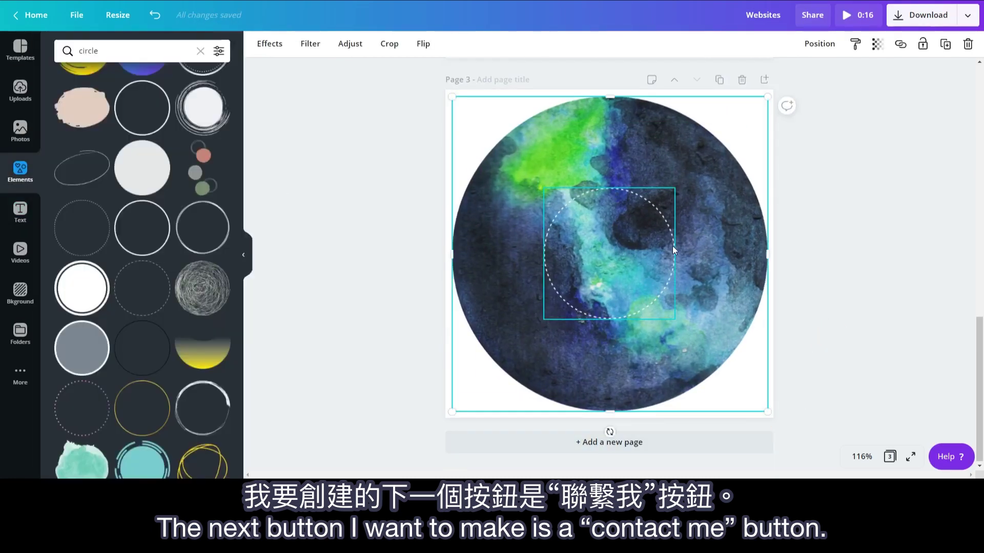
{"action": "left_click_drag", "start_coordinate": [673, 250], "coordinate": [744, 347]}
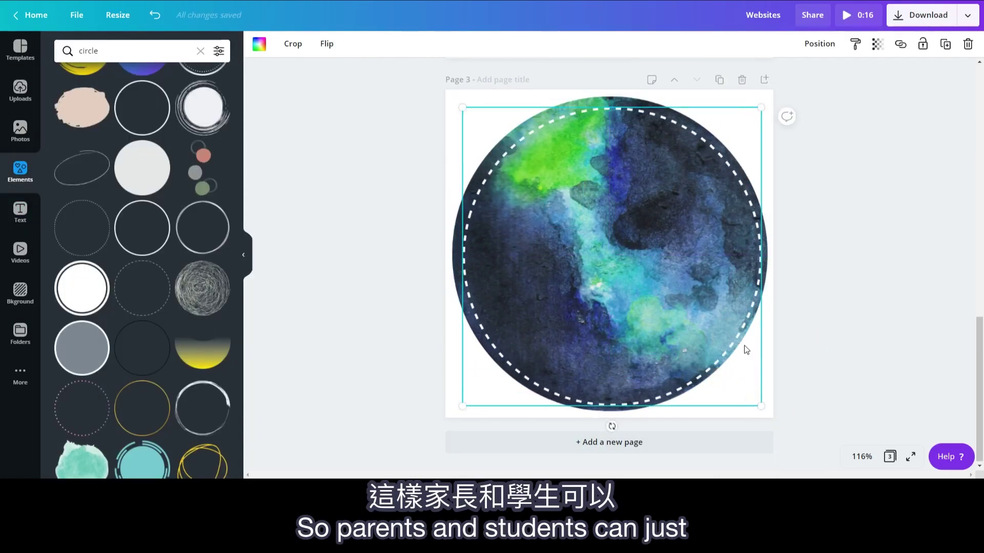
{"action": "left_click", "coordinate": [830, 309]}
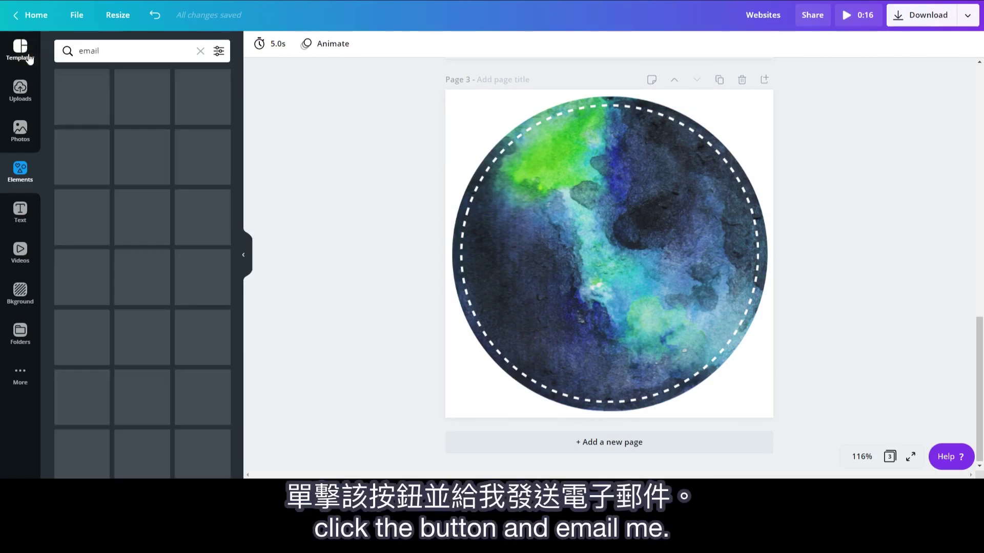
Step: Add an animated envelope icon, enlarge it and move it up inside the ring
{"action": "left_click", "coordinate": [219, 51]}
{"action": "left_click", "coordinate": [64, 200]}
{"action": "left_click", "coordinate": [140, 301]}
{"action": "left_click", "coordinate": [120, 54]}
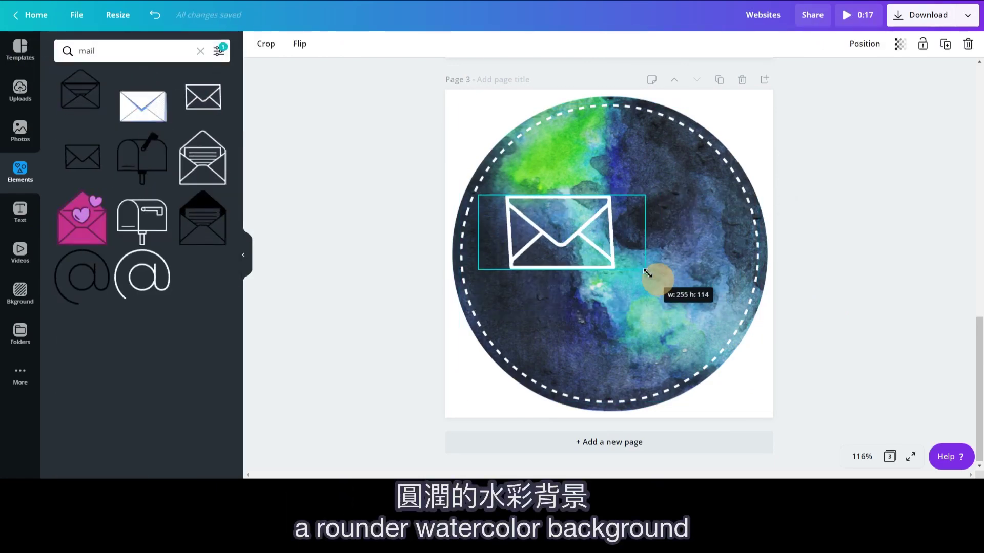
{"action": "left_click_drag", "start_coordinate": [647, 274], "coordinate": [628, 219]}
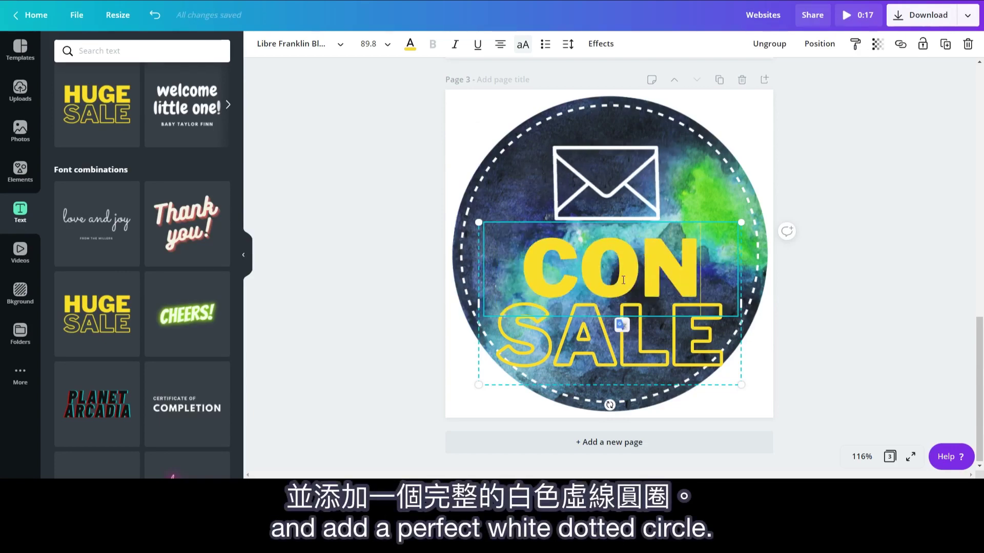
Step: Change the heading to CONTACT at size 48 with white lettering
{"action": "type", "text": "TACT"}
{"action": "left_click", "coordinate": [379, 43]}
{"action": "left_click", "coordinate": [379, 315]}
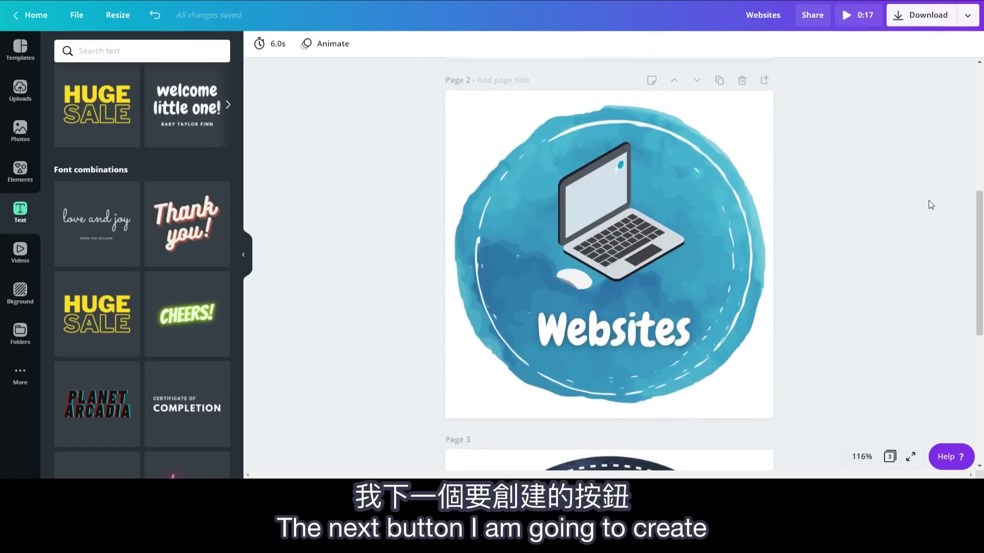
Step: Add the HOMEWORK clipart to page 3 and colour it white
{"action": "scroll", "coordinate": [930, 205], "scroll_direction": "up", "scroll_amount": 6}
{"action": "scroll", "coordinate": [930, 205], "scroll_direction": "down", "scroll_amount": 1}
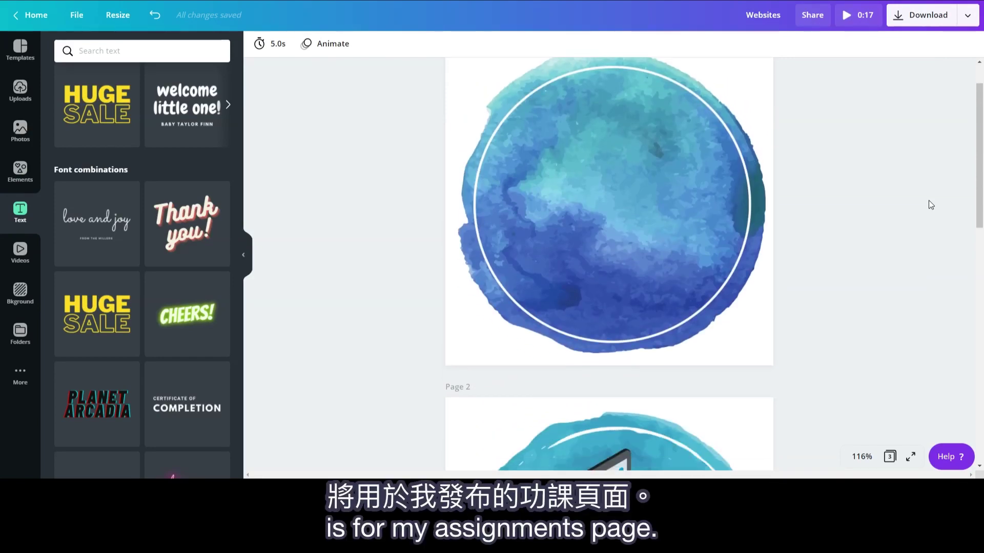
{"action": "scroll", "coordinate": [929, 201], "scroll_direction": "up", "scroll_amount": 1}
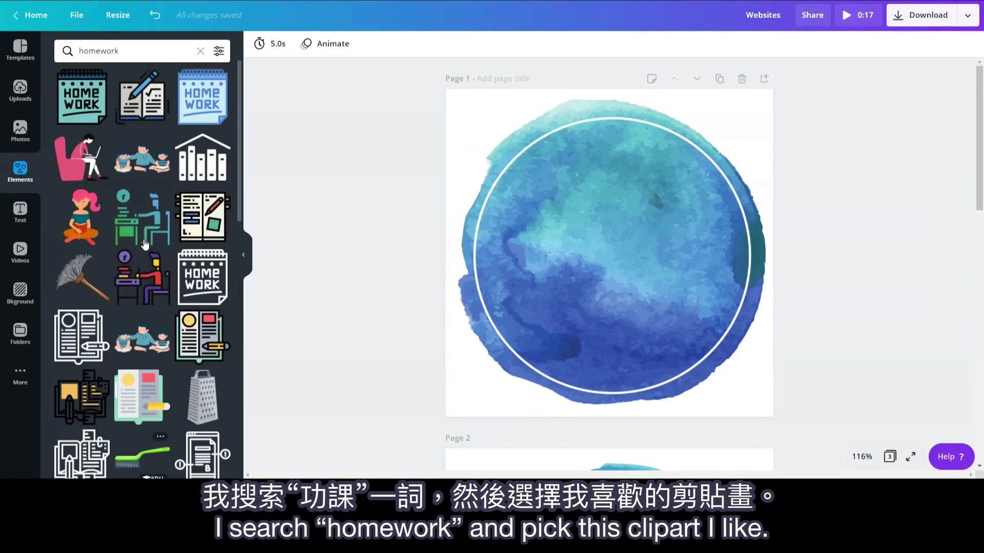
{"action": "left_click", "coordinate": [202, 277]}
{"action": "left_click", "coordinate": [259, 43]}
{"action": "left_click", "coordinate": [96, 156]}
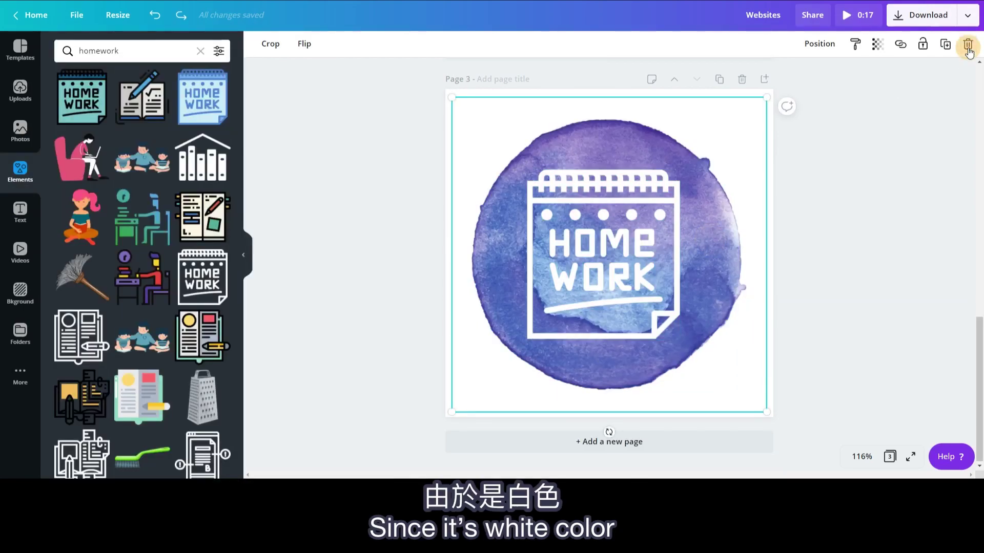
Step: Remove the purple HOMEWORK design from page 3
{"action": "left_click", "coordinate": [967, 45]}
{"action": "scroll", "coordinate": [795, 340], "scroll_direction": "up", "scroll_amount": 2}
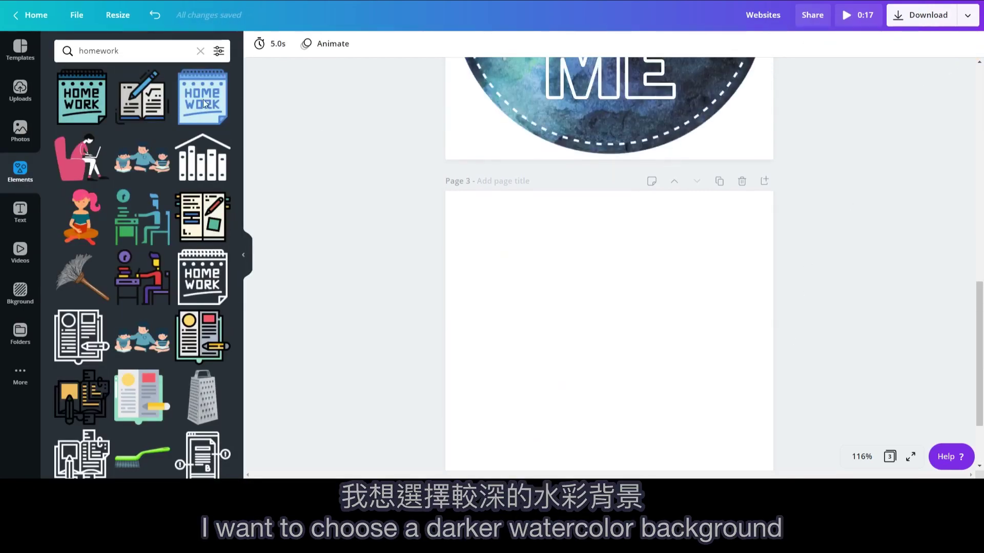
{"action": "key", "text": "ctrl+z"}
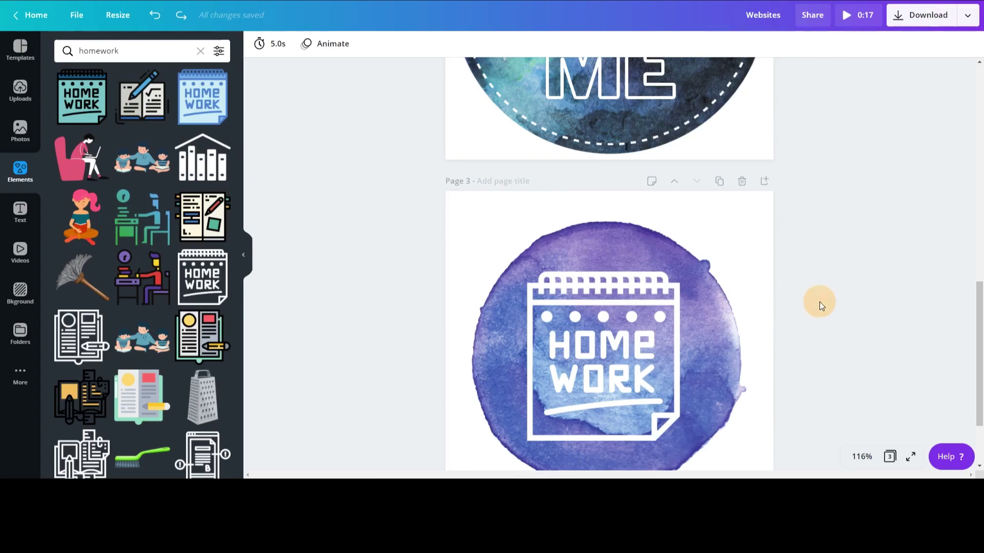
{"action": "scroll", "coordinate": [819, 303], "scroll_direction": "down", "scroll_amount": 2}
{"action": "left_click", "coordinate": [728, 287]}
{"action": "left_click", "coordinate": [967, 44]}
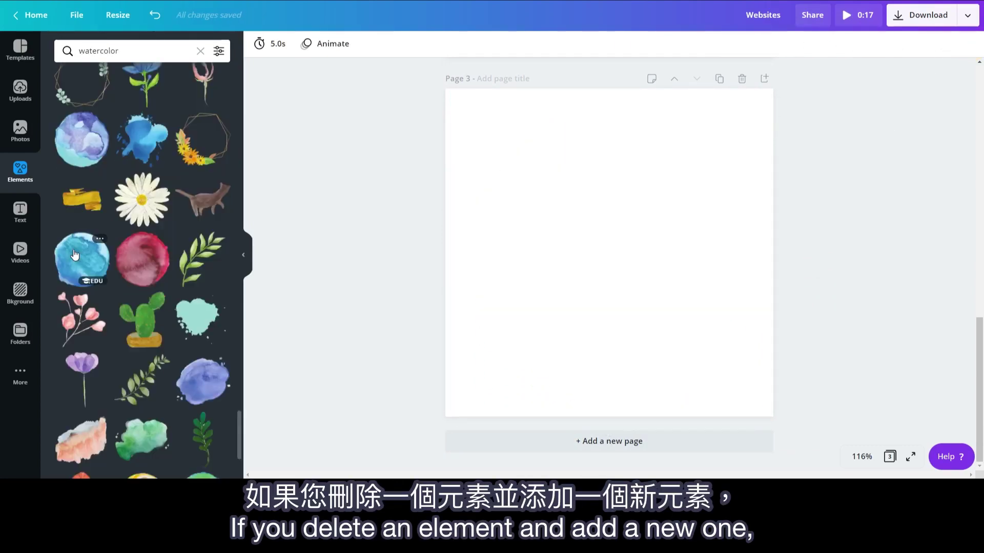
Step: Add a blue watercolour circle, send it behind the HOMEWORK clipart, and centre the clipart
{"action": "left_click", "coordinate": [77, 251]}
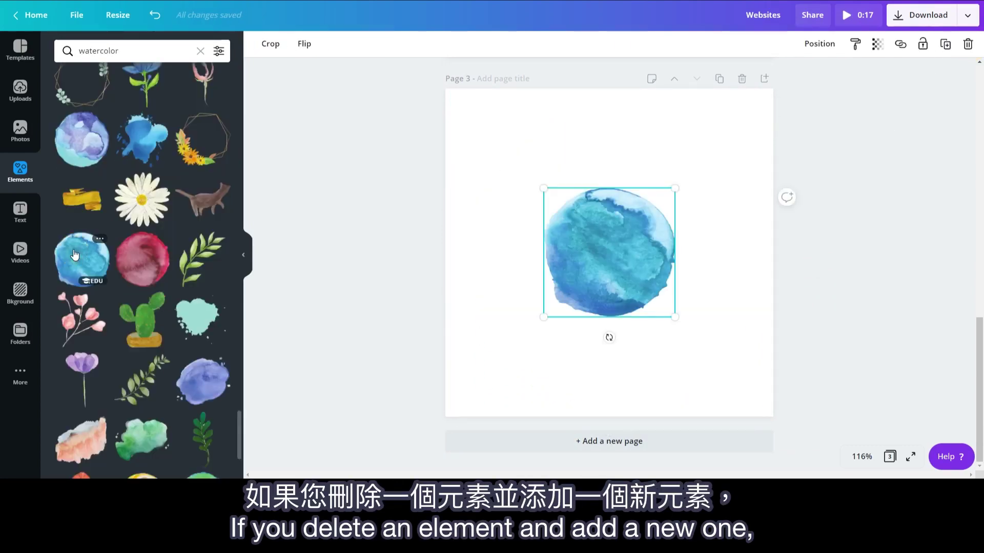
{"action": "right_click", "coordinate": [614, 235]}
{"action": "left_click", "coordinate": [663, 328]}
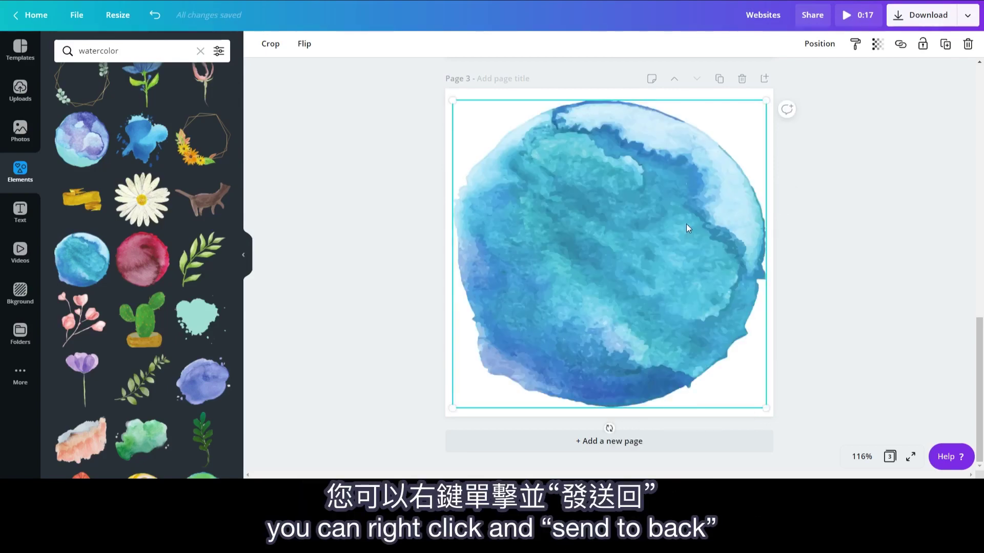
{"action": "right_click", "coordinate": [687, 226]}
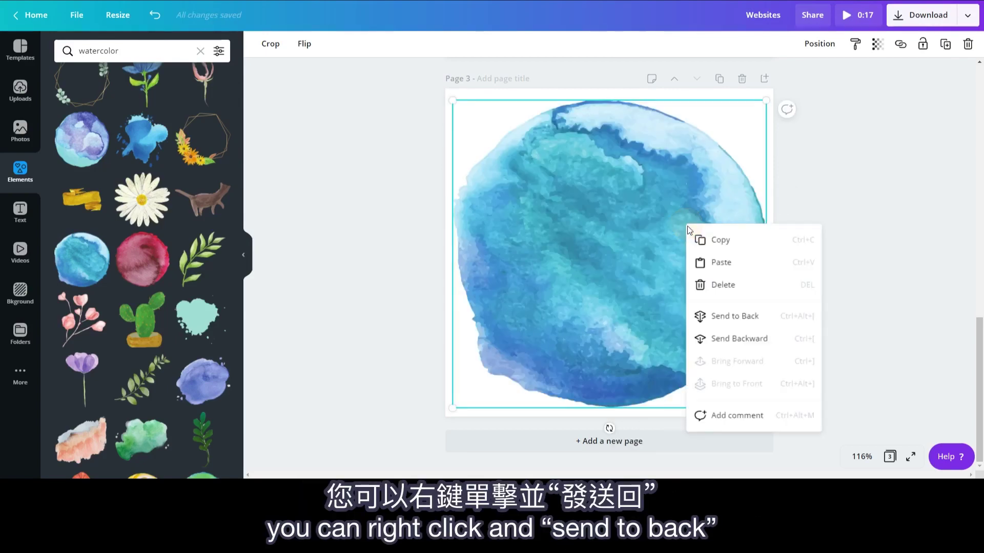
{"action": "left_click", "coordinate": [718, 316]}
{"action": "left_click_drag", "start_coordinate": [637, 252], "coordinate": [635, 249]}
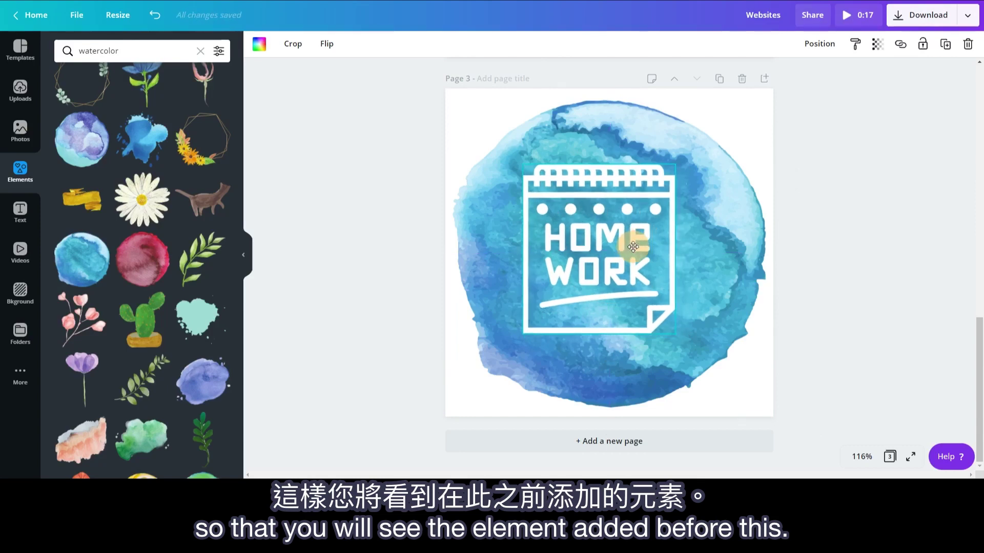
{"action": "left_click_drag", "start_coordinate": [979, 338], "coordinate": [980, 100]}
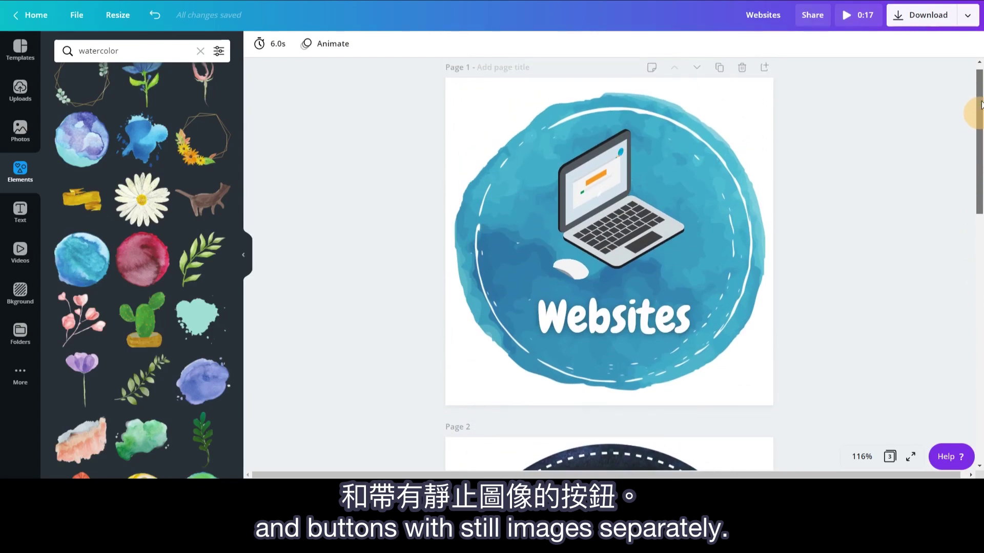
Step: Export only page 1 as an animated GIF, saved as Websites.gif
{"action": "left_click", "coordinate": [968, 17]}
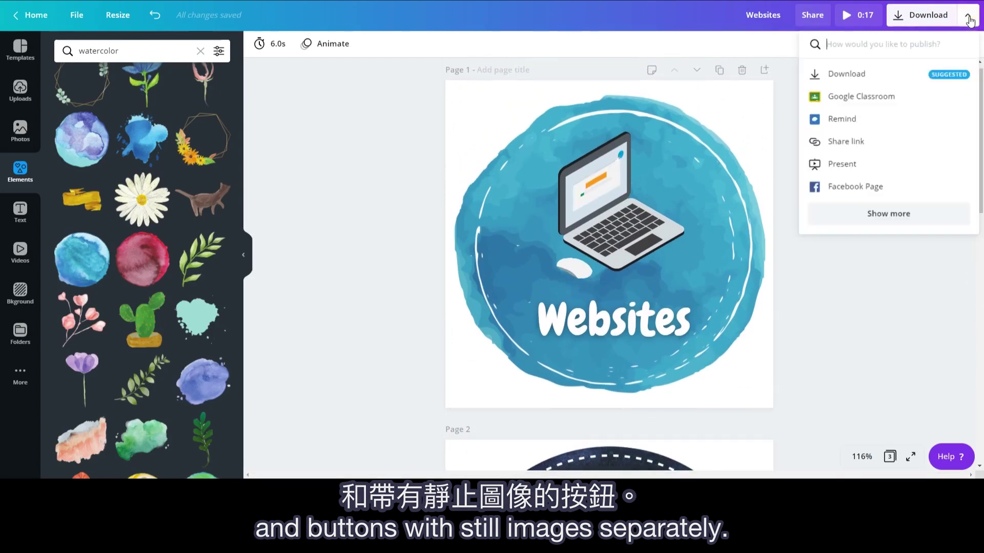
{"action": "left_click", "coordinate": [896, 80]}
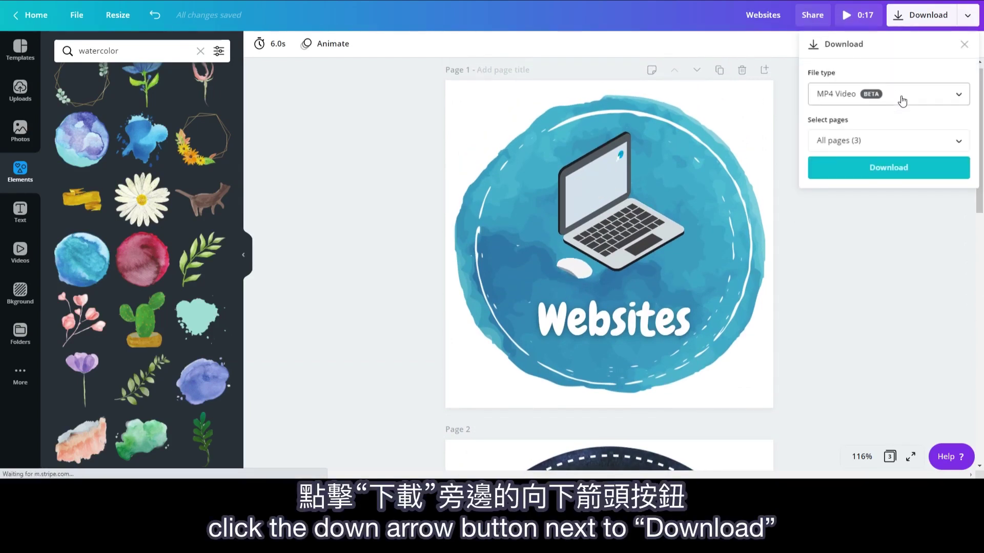
{"action": "left_click", "coordinate": [957, 94]}
{"action": "left_click", "coordinate": [880, 184]}
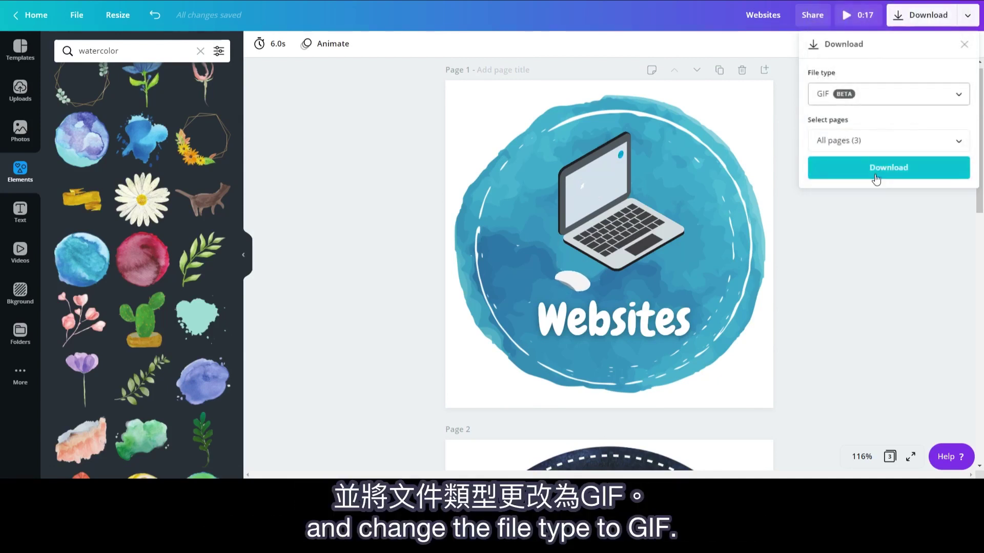
{"action": "left_click", "coordinate": [868, 137]}
{"action": "left_click", "coordinate": [954, 204]}
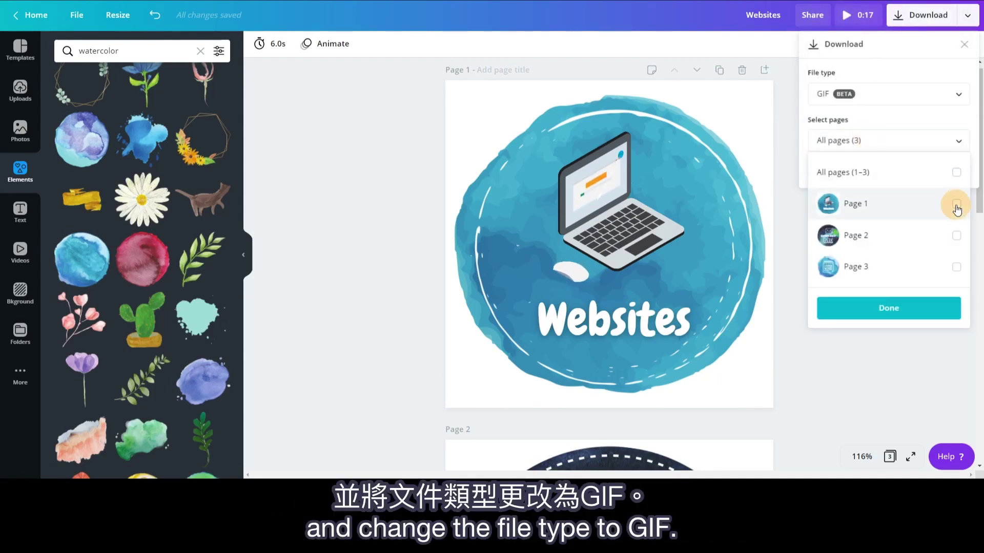
{"action": "left_click", "coordinate": [879, 310]}
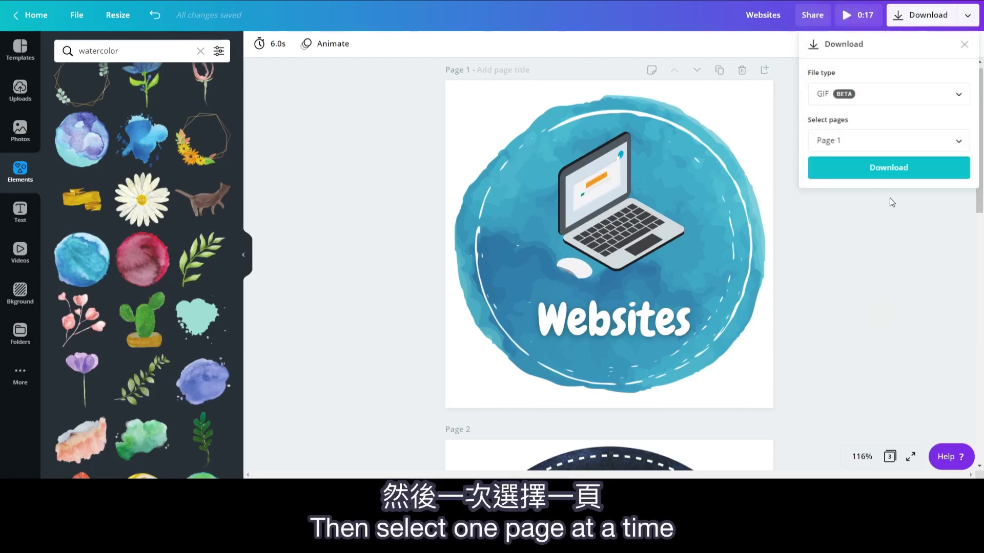
{"action": "left_click", "coordinate": [894, 177]}
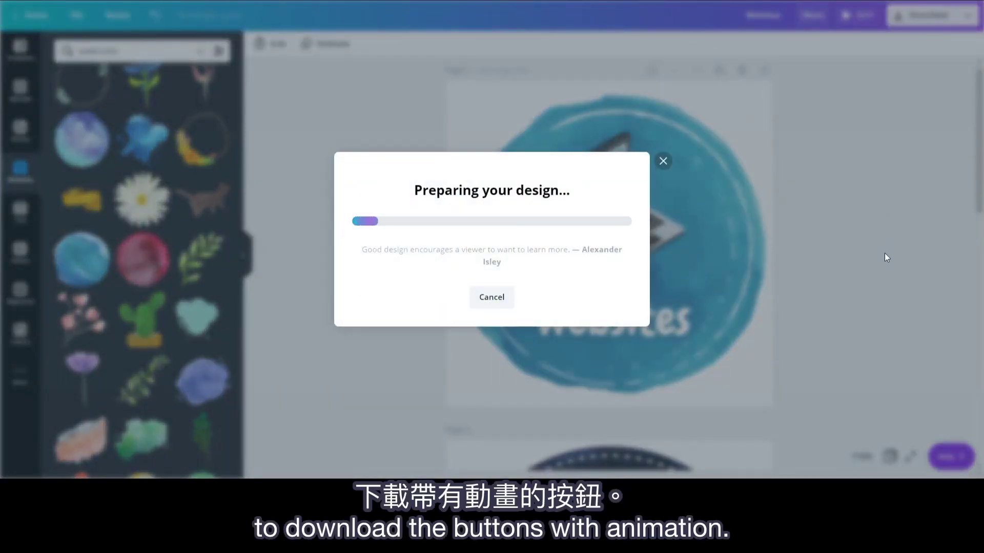
{"action": "left_click", "coordinate": [664, 125]}
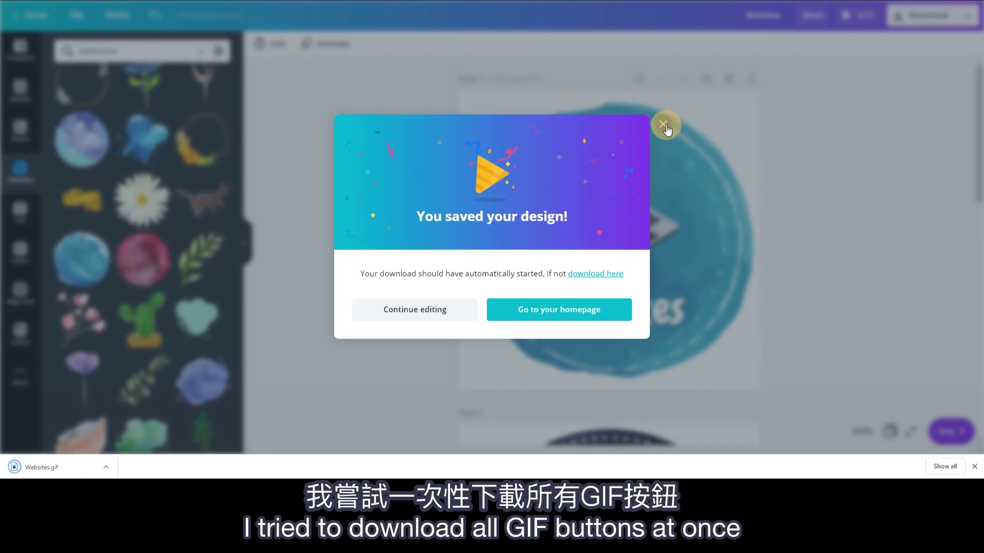
Step: Download only Page 3 as a transparent-background PNG, saved as Websites.png
{"action": "scroll", "coordinate": [846, 310], "scroll_direction": "down", "scroll_amount": 15}
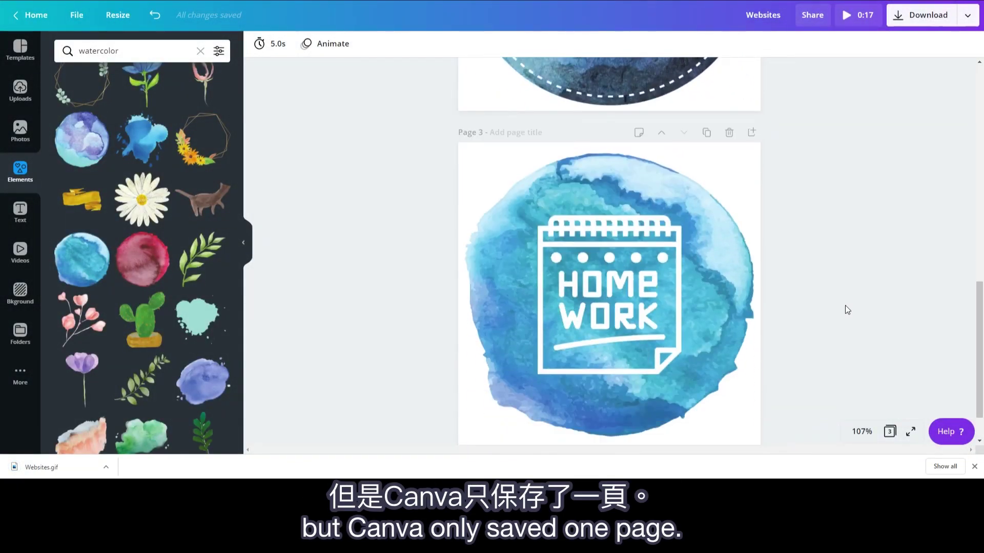
{"action": "scroll", "coordinate": [847, 310], "scroll_direction": "down", "scroll_amount": 1}
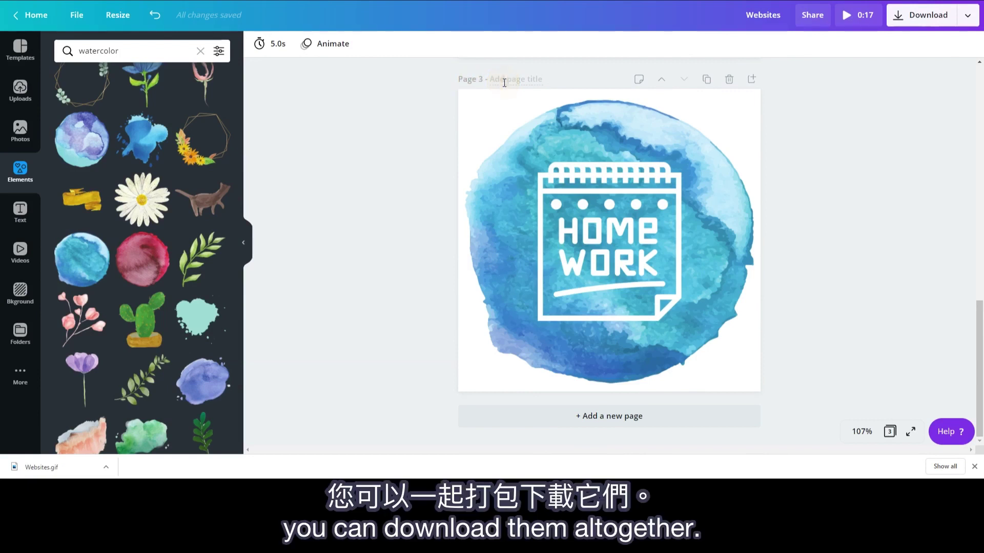
{"action": "left_click", "coordinate": [967, 15]}
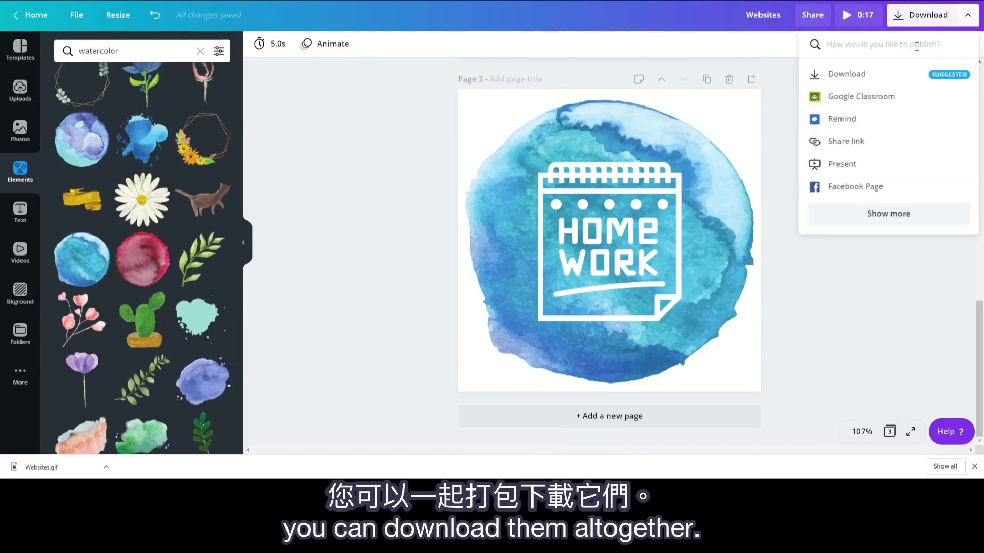
{"action": "left_click", "coordinate": [892, 72]}
{"action": "left_click", "coordinate": [891, 88]}
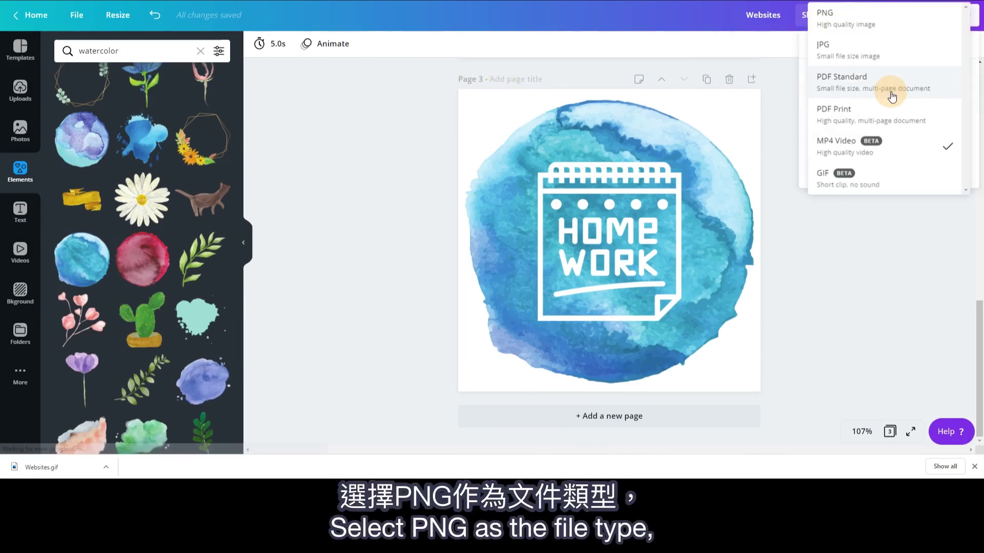
{"action": "left_click", "coordinate": [890, 23]}
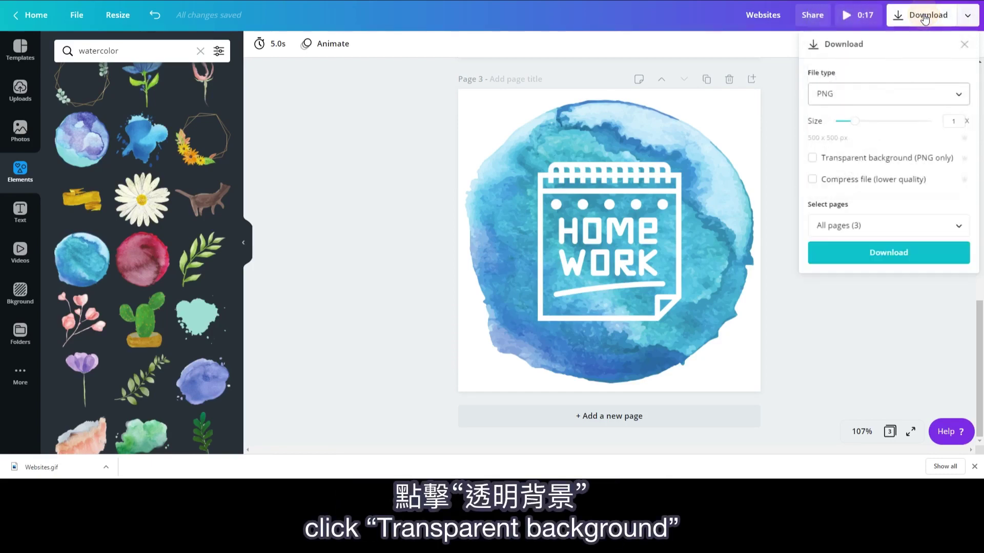
{"action": "left_click", "coordinate": [909, 162]}
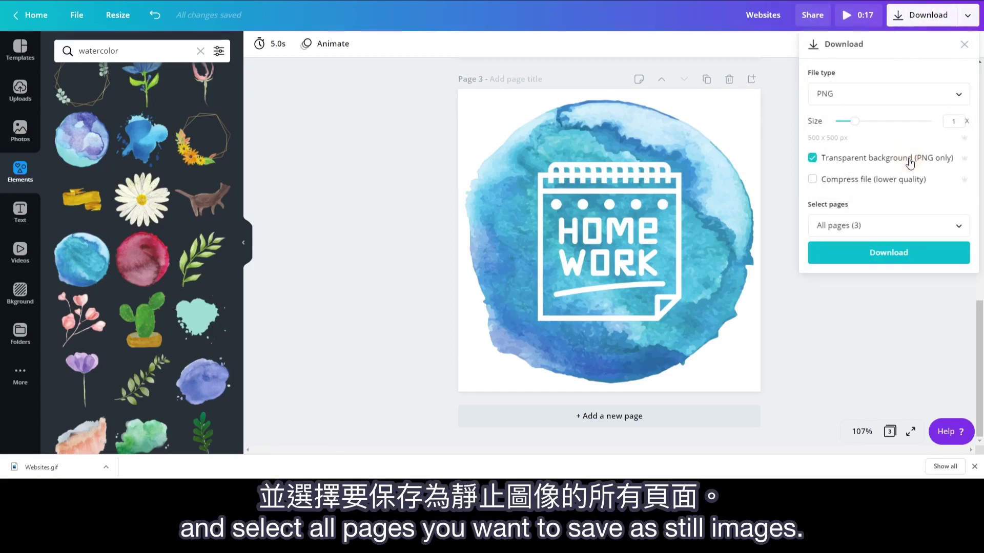
{"action": "left_click", "coordinate": [901, 229]}
{"action": "left_click", "coordinate": [901, 350]}
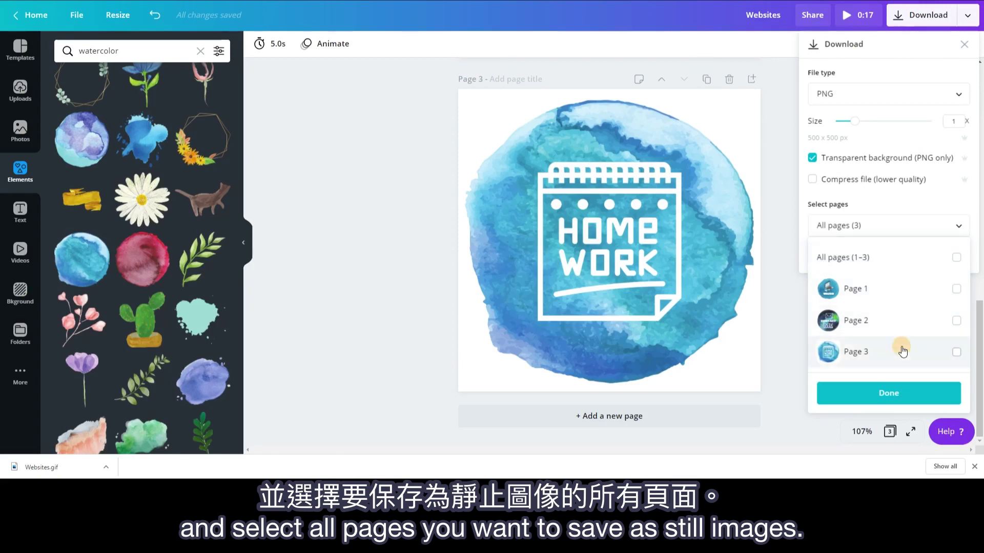
{"action": "left_click", "coordinate": [877, 403]}
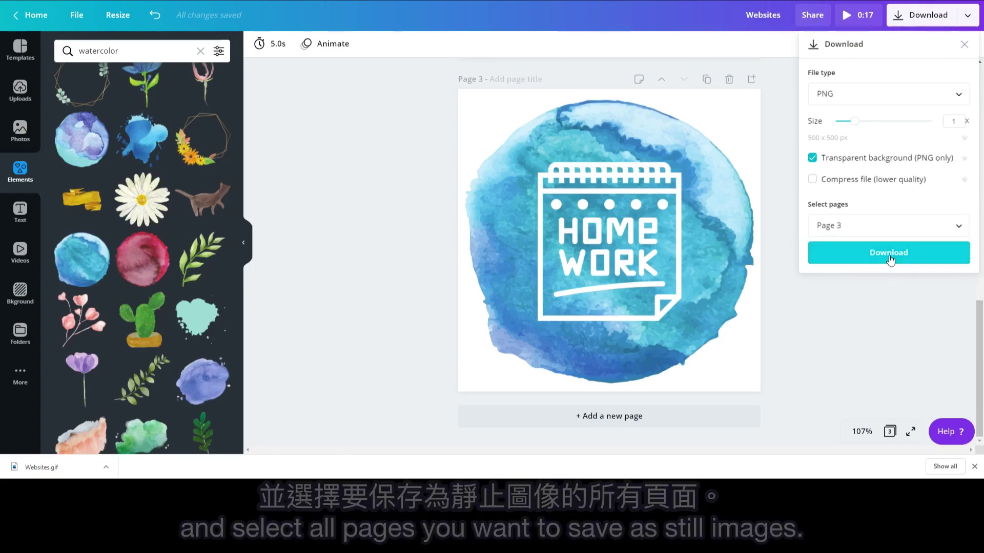
{"action": "left_click", "coordinate": [881, 253]}
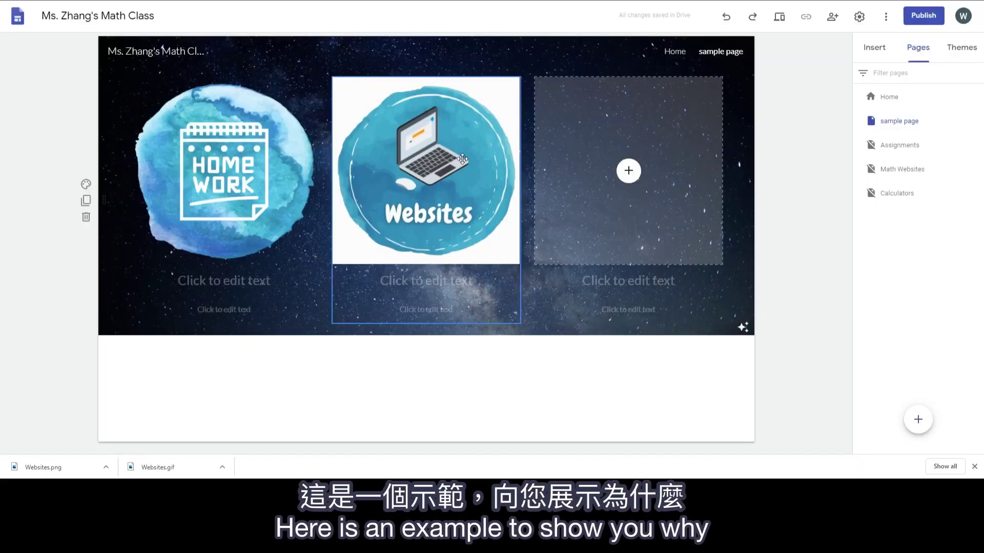
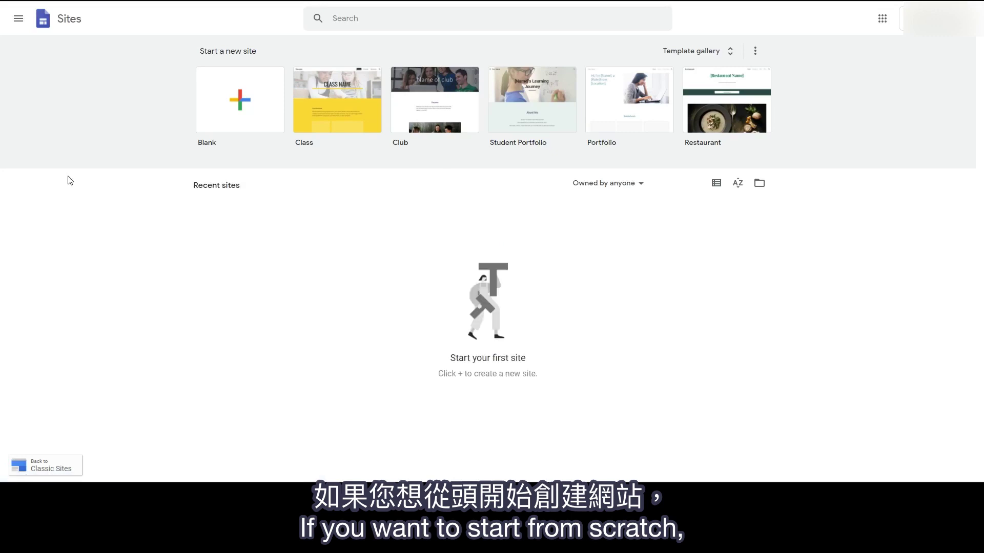
Step: Create a new blank site and dismiss the Untitled design.png download notice
{"action": "left_click", "coordinate": [261, 115]}
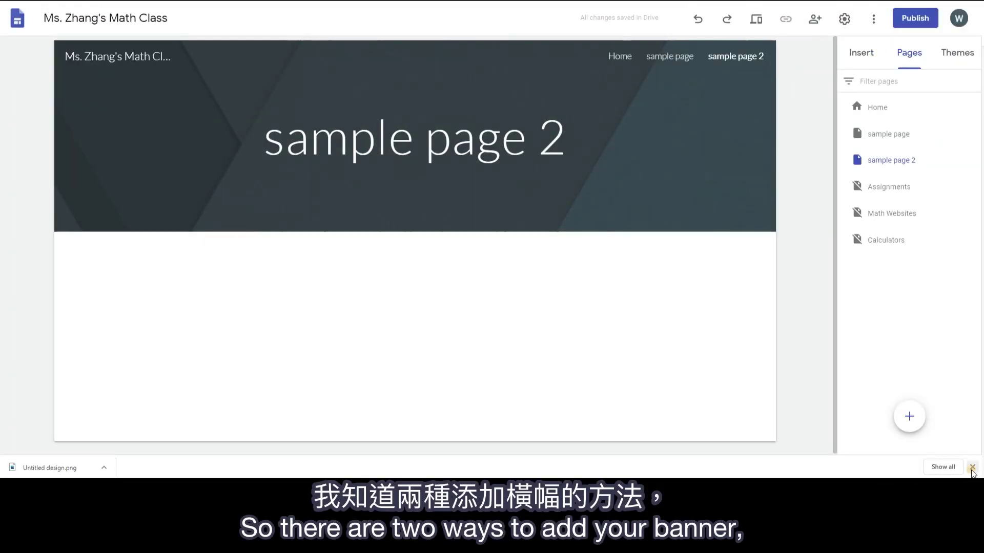
{"action": "left_click", "coordinate": [972, 468]}
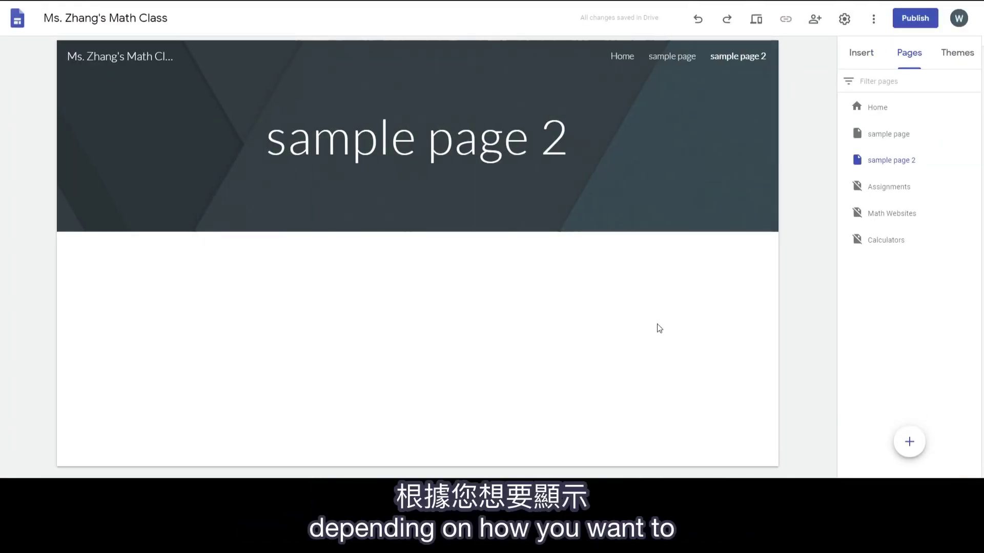
{"action": "mouse_move", "coordinate": [706, 235]}
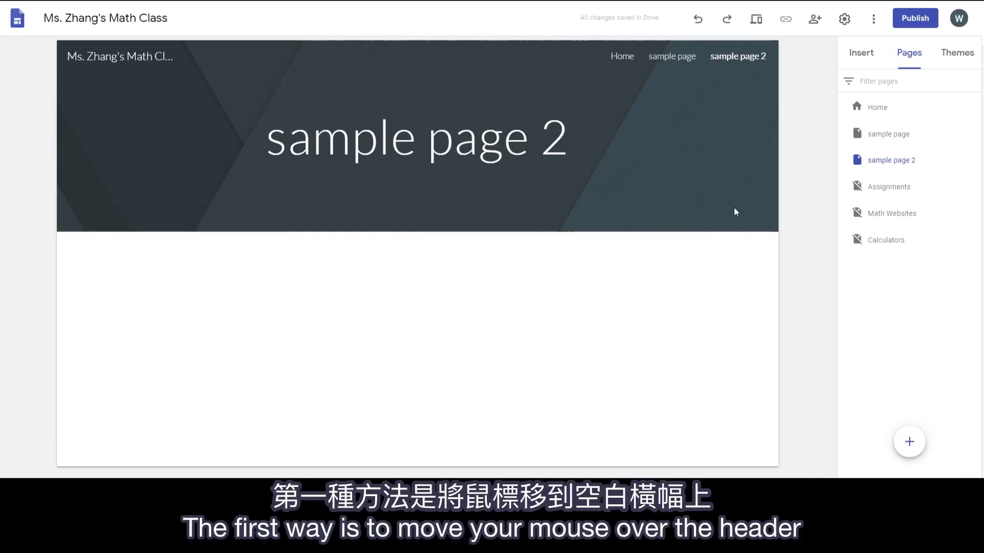
{"action": "mouse_move", "coordinate": [500, 110]}
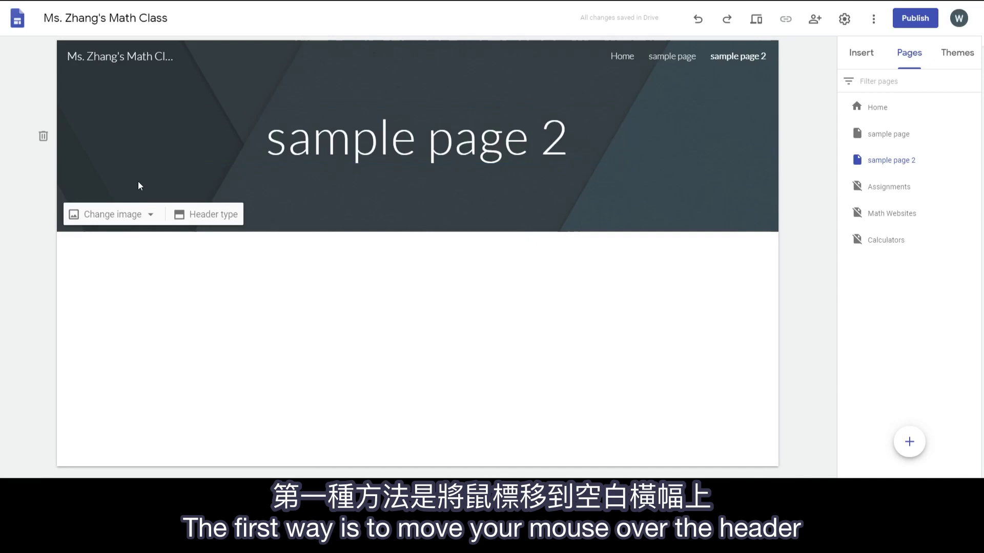
Step: Upload the MATH banner as the header image and apply the white Aristotle theme
{"action": "left_click", "coordinate": [133, 215]}
{"action": "left_click", "coordinate": [131, 256]}
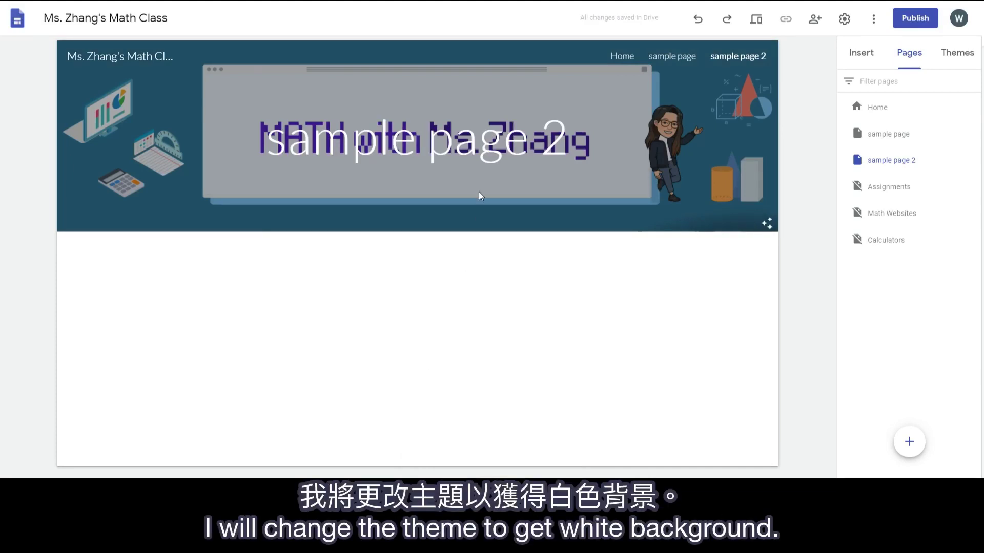
{"action": "left_click", "coordinate": [948, 56]}
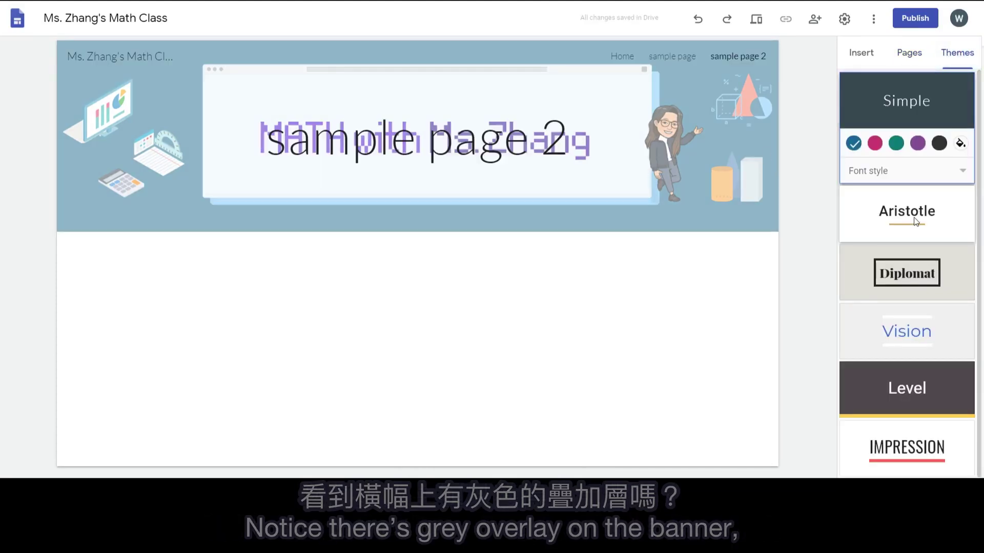
{"action": "left_click", "coordinate": [914, 217]}
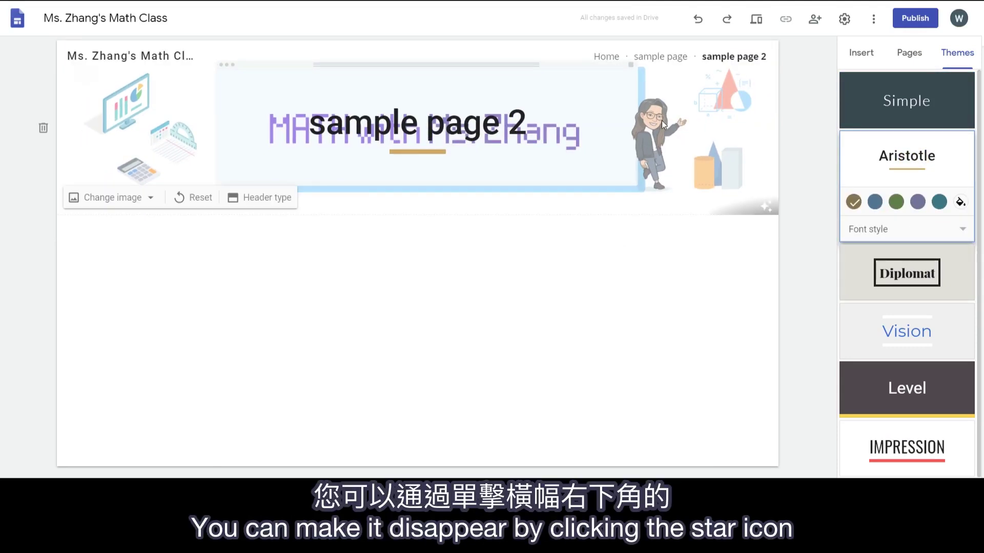
{"action": "mouse_move", "coordinate": [770, 216]}
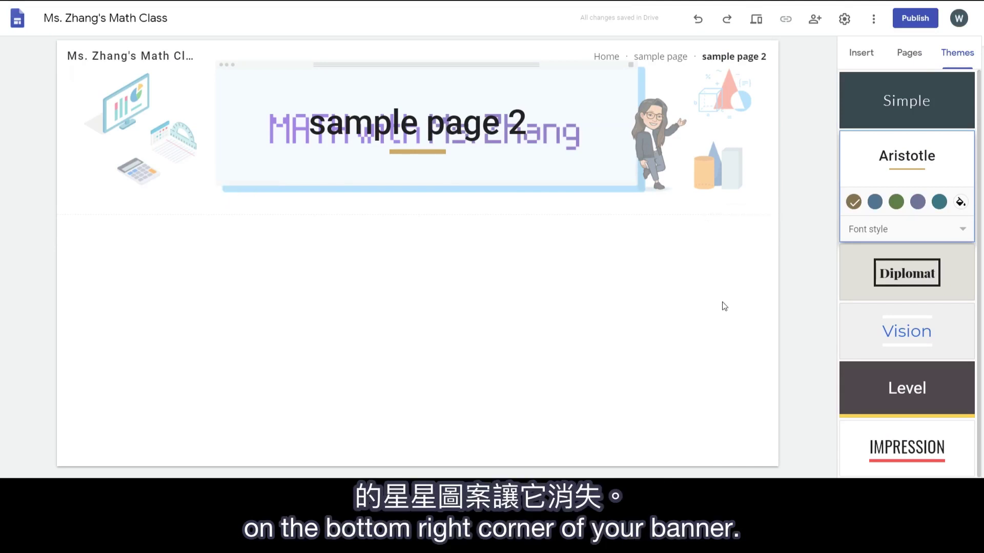
{"action": "mouse_move", "coordinate": [732, 192]}
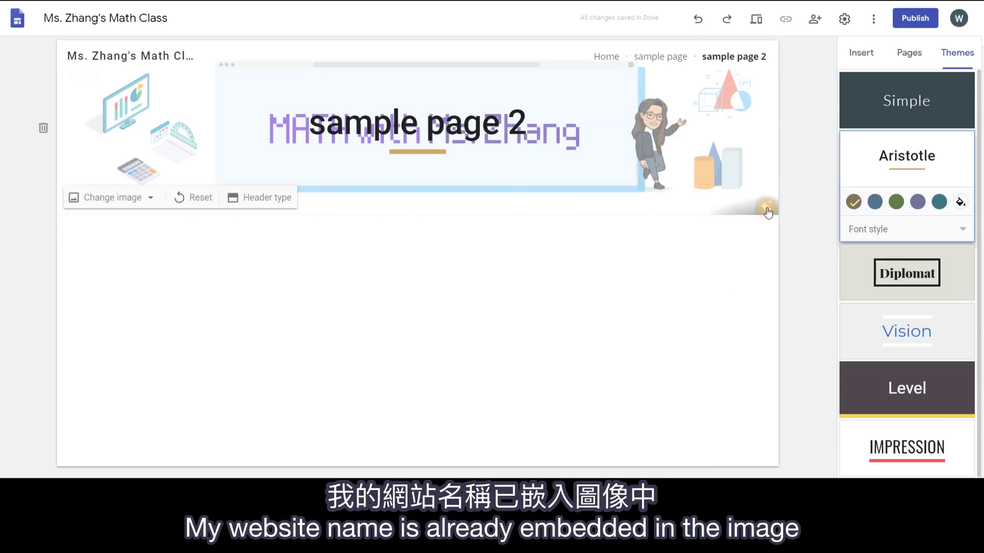
Step: Delete the sample page 2 title text from the header banner
{"action": "left_click", "coordinate": [479, 123]}
{"action": "left_click_drag", "start_coordinate": [539, 127], "coordinate": [256, 124]}
{"action": "key", "text": "BackSpace"}
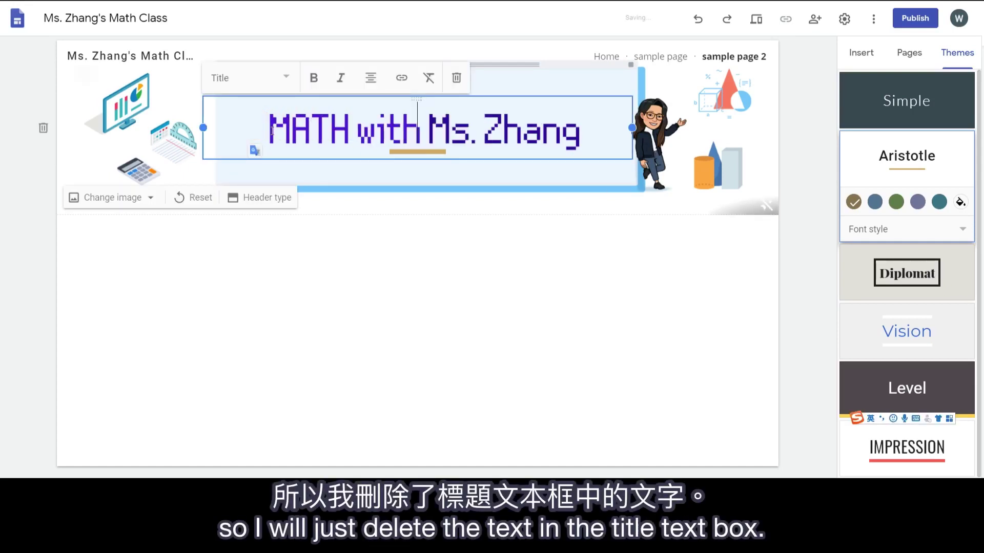
{"action": "left_click", "coordinate": [547, 313]}
Step: Preview the site at tablet, phone and desktop widths
{"action": "left_click", "coordinate": [753, 23]}
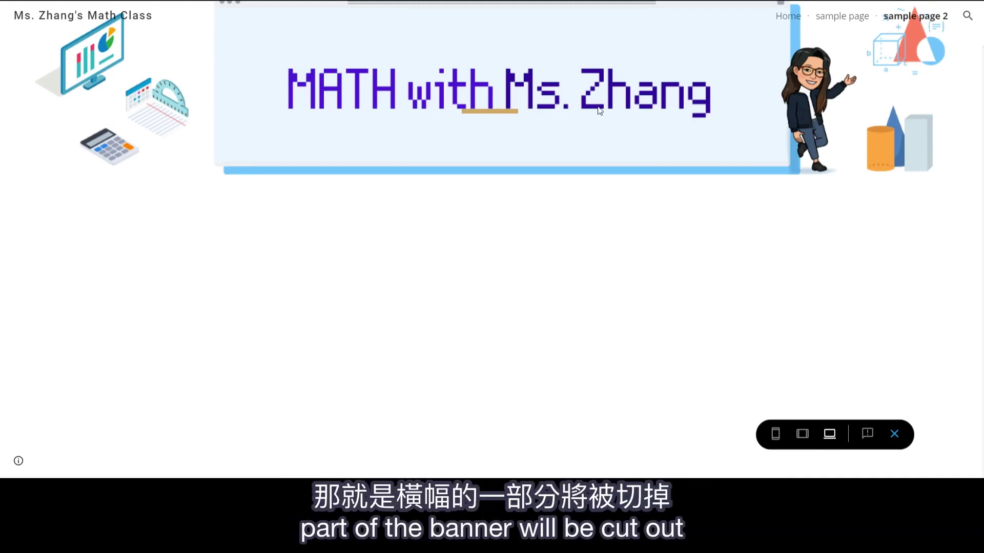
{"action": "left_click", "coordinate": [805, 439]}
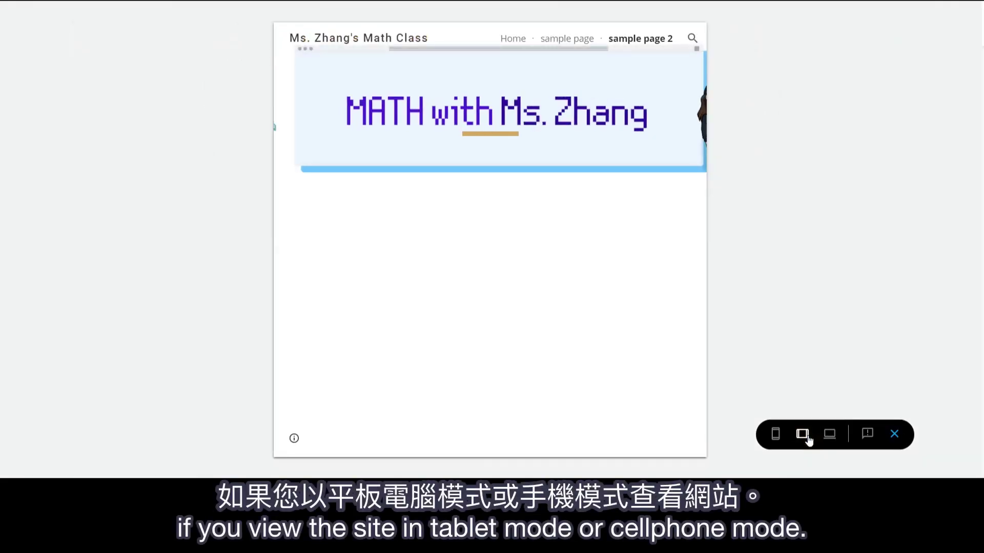
{"action": "left_click", "coordinate": [776, 437]}
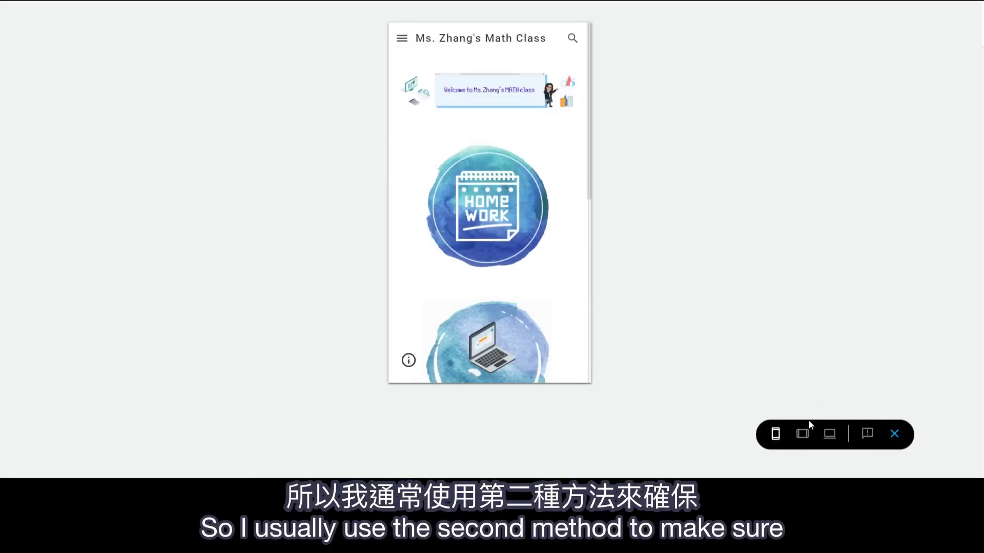
{"action": "left_click", "coordinate": [807, 438]}
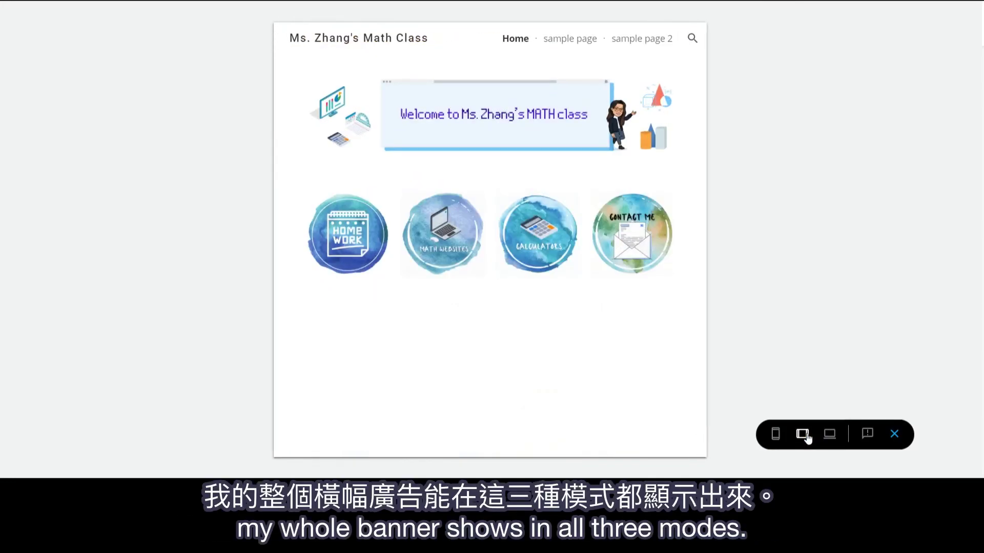
{"action": "left_click", "coordinate": [828, 435]}
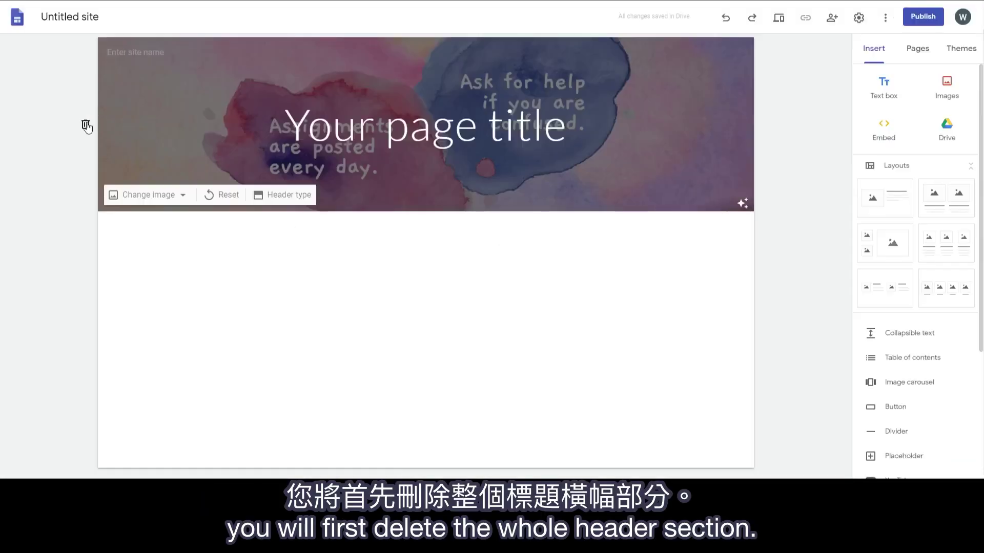
Step: Replace the watercolour header with an uploaded welcome banner image, enlarged across the page
{"action": "left_click", "coordinate": [86, 124]}
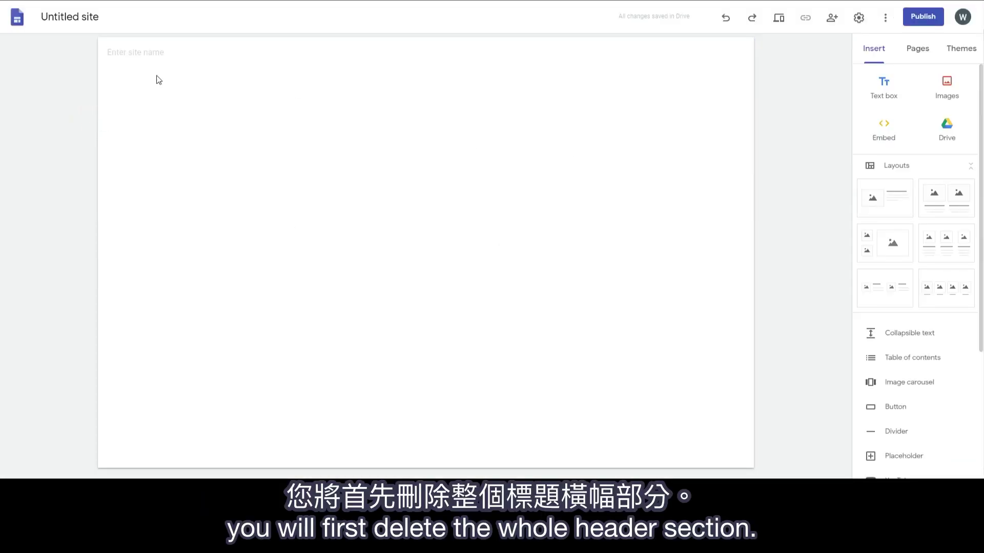
{"action": "left_click", "coordinate": [946, 86]}
{"action": "left_click", "coordinate": [947, 123]}
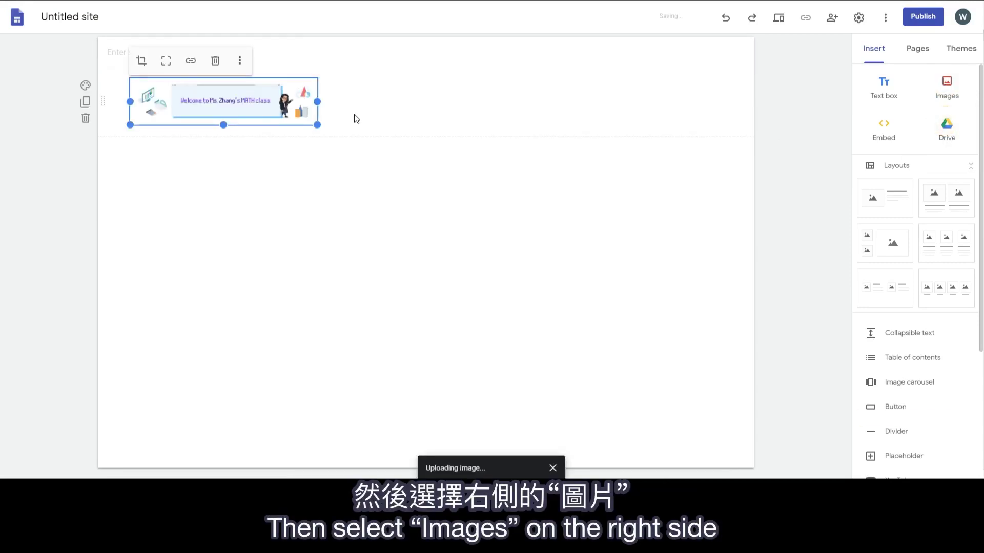
{"action": "left_click_drag", "start_coordinate": [317, 125], "coordinate": [514, 200]}
{"action": "left_click_drag", "start_coordinate": [654, 239], "coordinate": [722, 234]}
{"action": "left_click", "coordinate": [777, 195]}
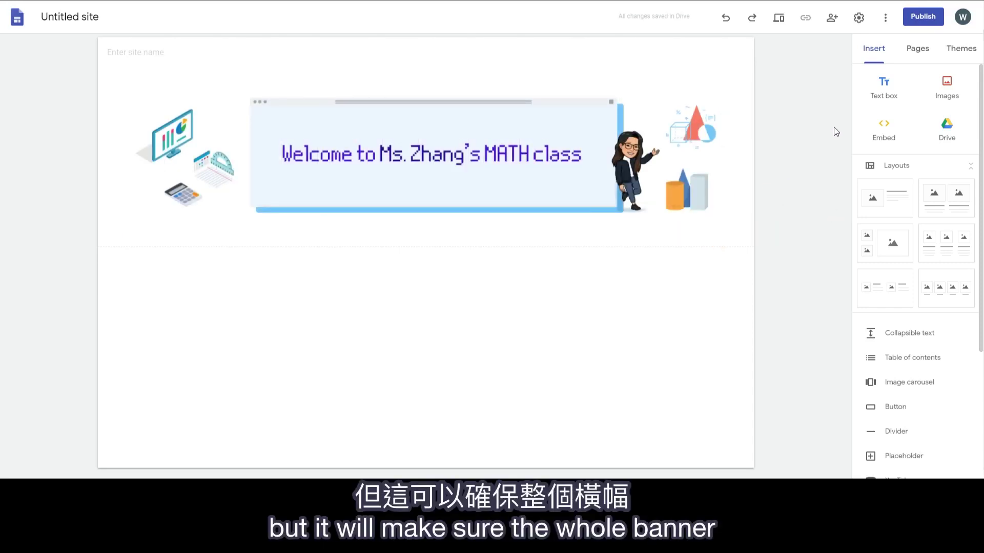
Step: Name the site with the teacher's math class title and add a four-image layout
{"action": "left_click", "coordinate": [131, 48]}
{"action": "type", "text": "Ms. "}
{"action": "type", "text": "Zhang's Math Cl..."}
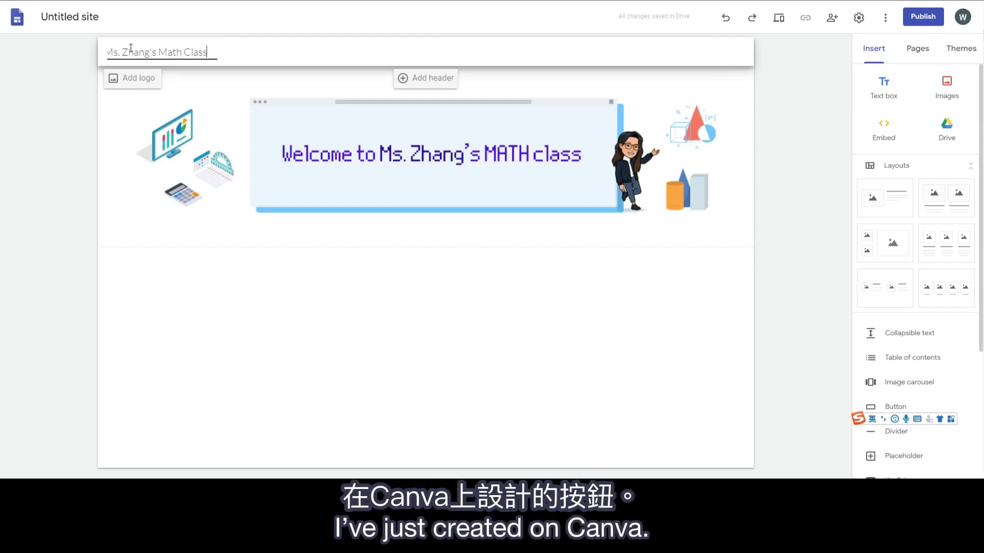
{"action": "left_click", "coordinate": [942, 291]}
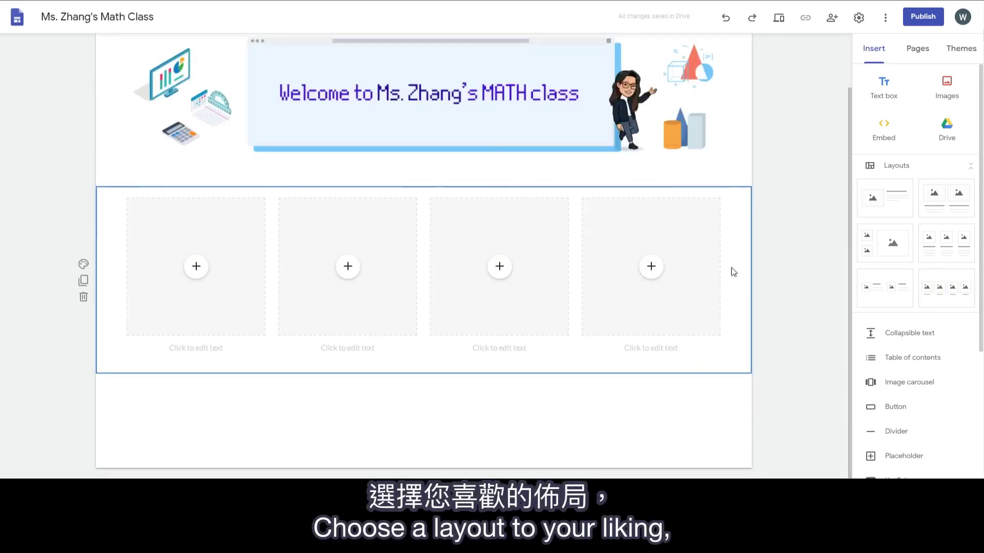
Step: Upload the Homework image and caption it 'Assignments' as a heading
{"action": "left_click", "coordinate": [196, 268]}
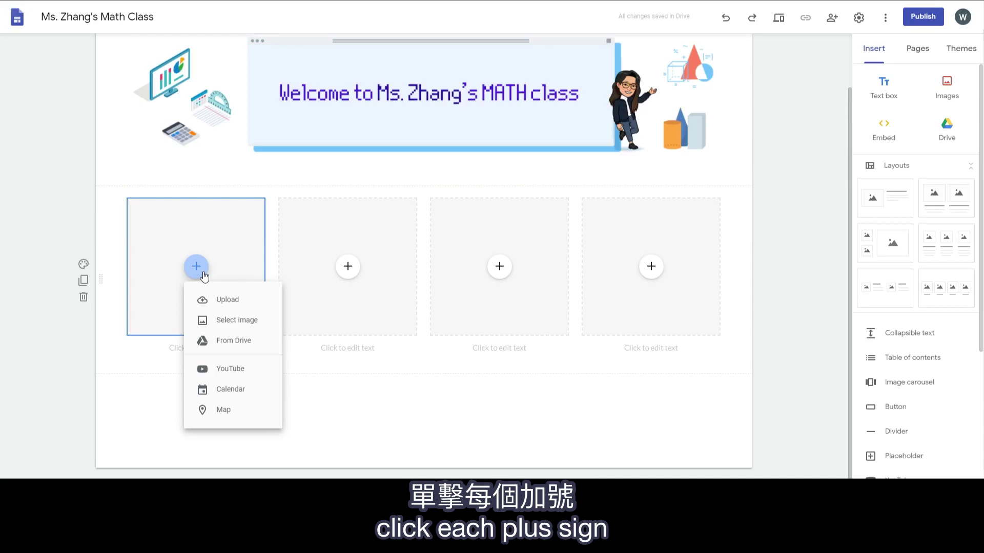
{"action": "left_click", "coordinate": [237, 302]}
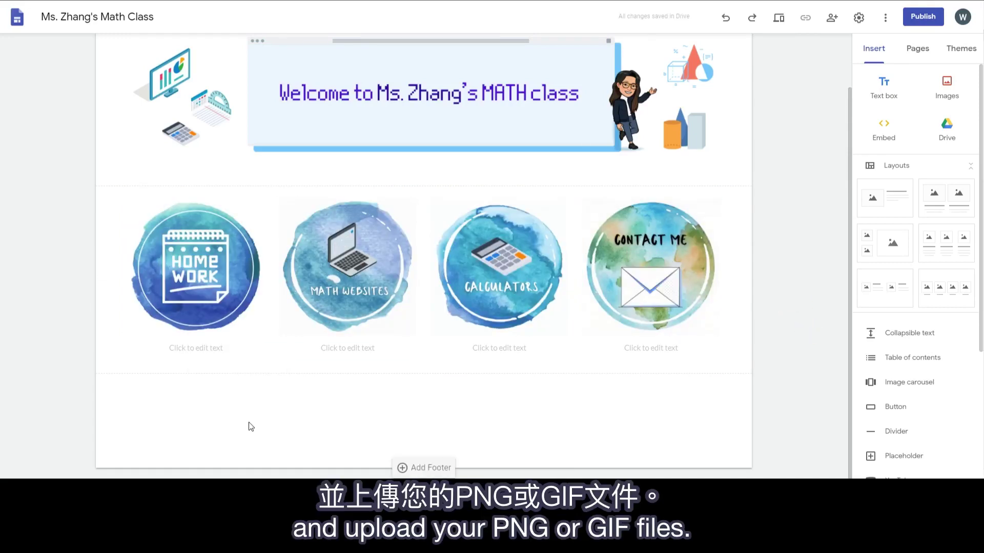
{"action": "left_click", "coordinate": [205, 348]}
{"action": "type", "text": "Assignments"}
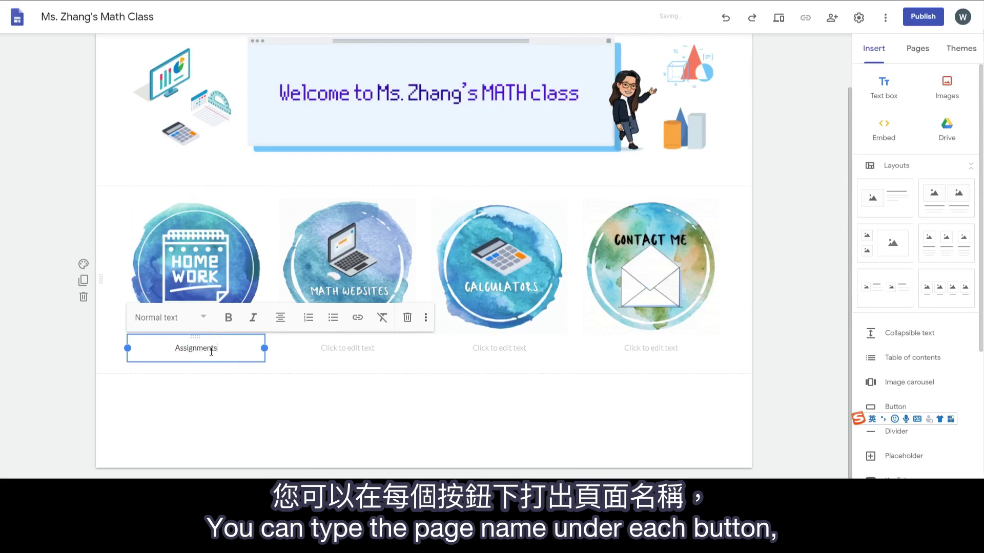
{"action": "left_click_drag", "start_coordinate": [219, 350], "coordinate": [169, 349]}
{"action": "left_click", "coordinate": [204, 317]}
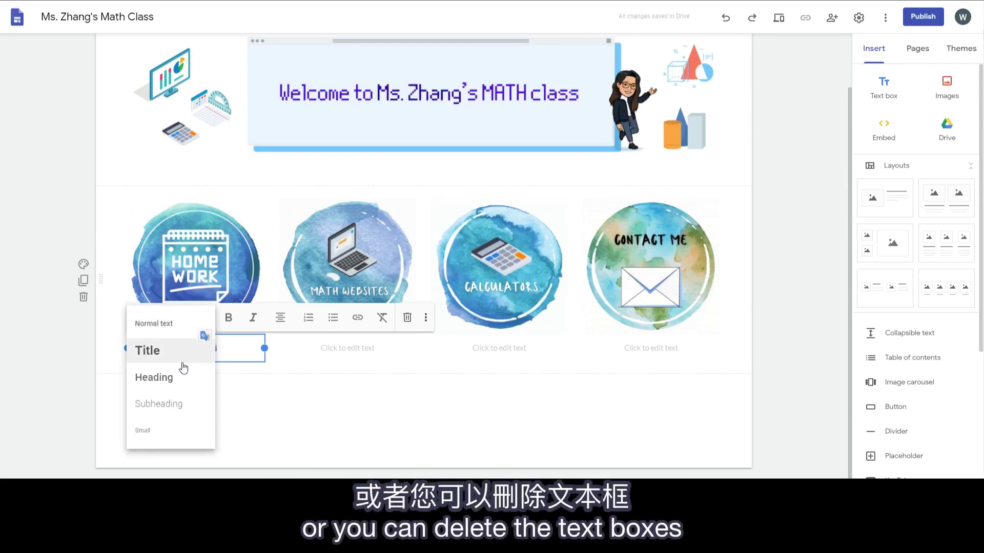
{"action": "left_click", "coordinate": [182, 378]}
{"action": "left_click", "coordinate": [204, 401]}
Step: Delete the caption boxes under Homework, Math Websites, Calculators and Contact Me
{"action": "left_click", "coordinate": [192, 350]}
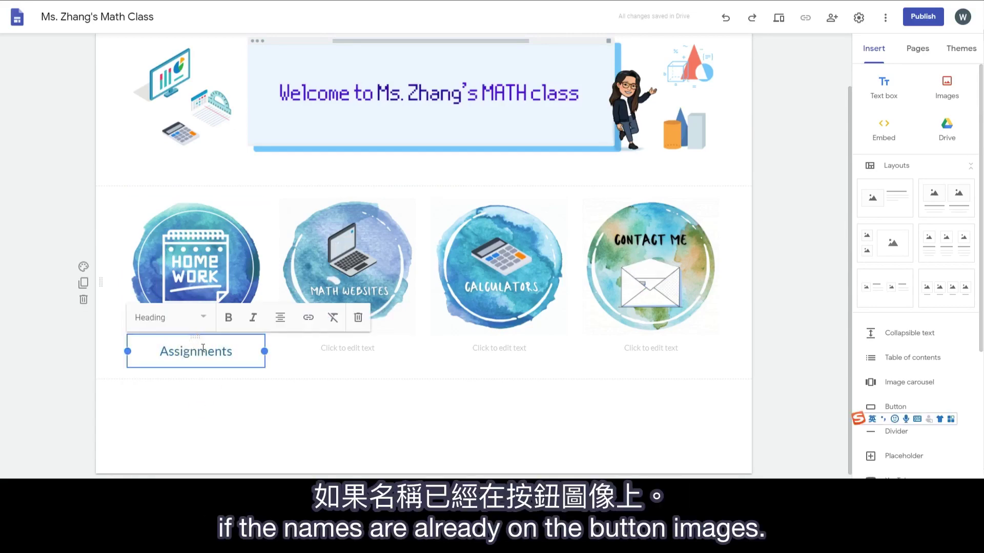
{"action": "left_click", "coordinate": [358, 318]}
{"action": "left_click", "coordinate": [340, 348]}
{"action": "left_click", "coordinate": [559, 318]}
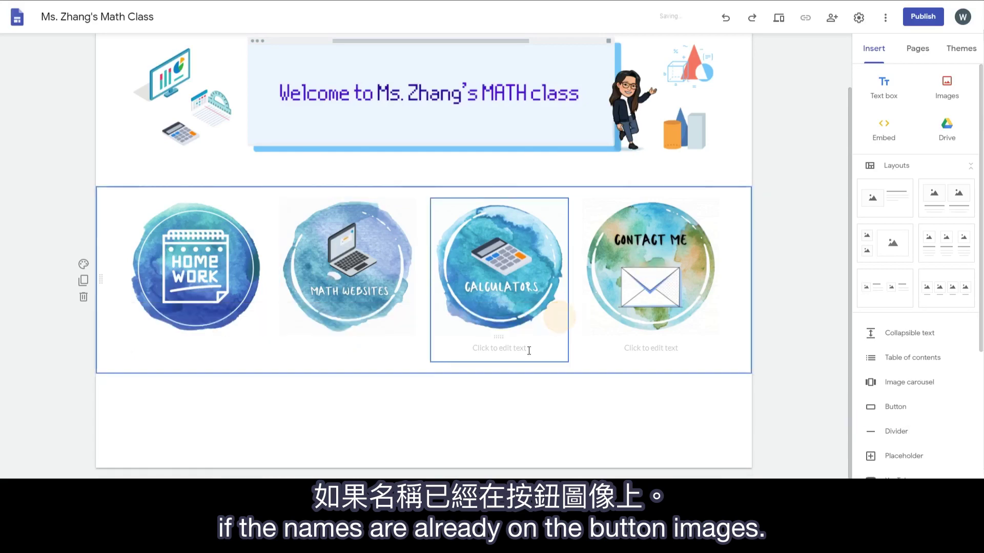
{"action": "left_click", "coordinate": [499, 348]}
{"action": "left_click", "coordinate": [709, 318]}
{"action": "left_click", "coordinate": [674, 350]}
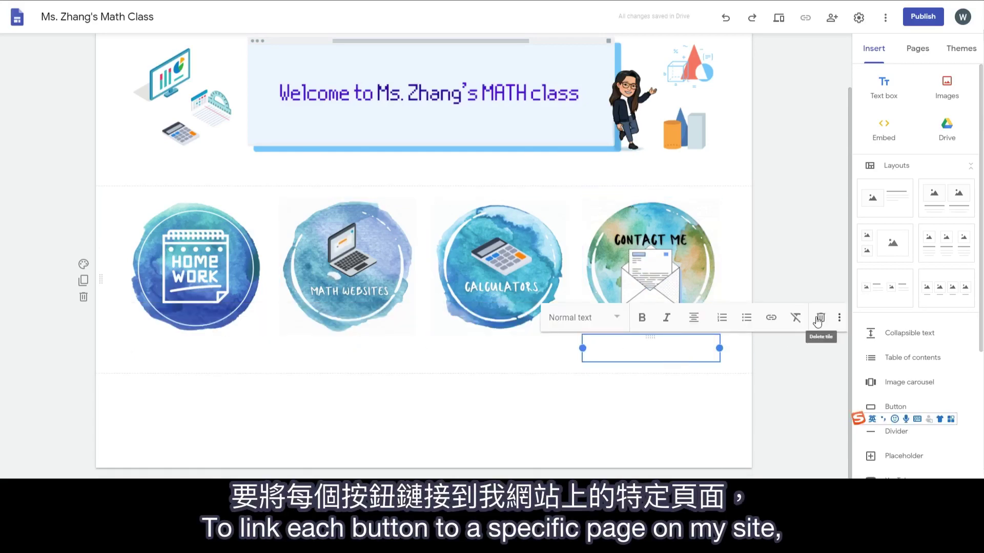
{"action": "left_click", "coordinate": [820, 318]}
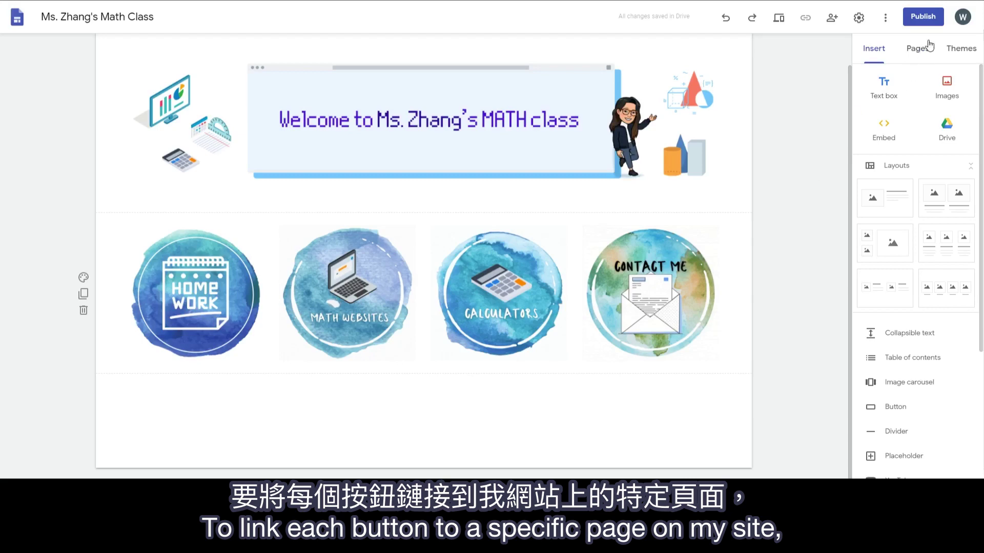
Step: Add new pages named Assignments, Math Websites and Calculators, then return to Home
{"action": "left_click", "coordinate": [918, 51]}
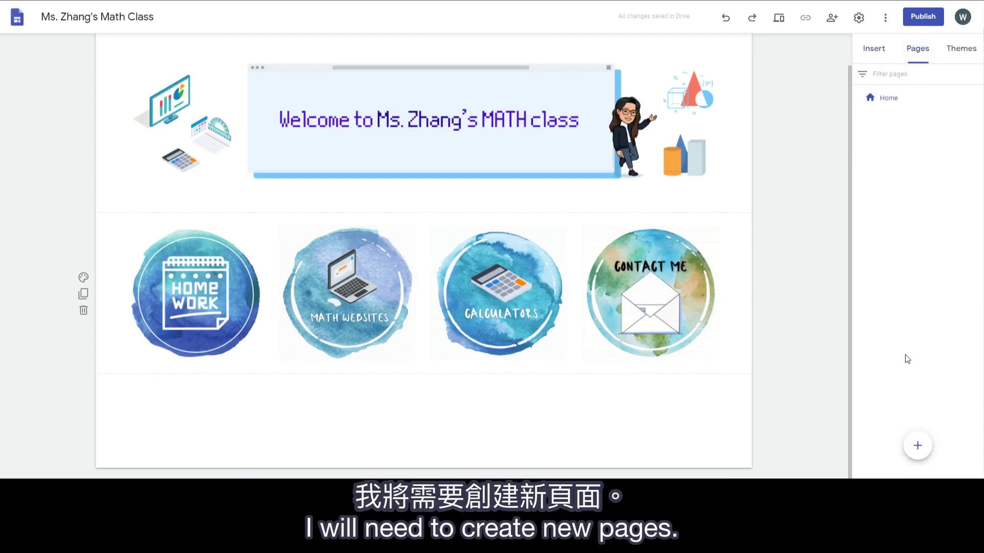
{"action": "left_click", "coordinate": [917, 445]}
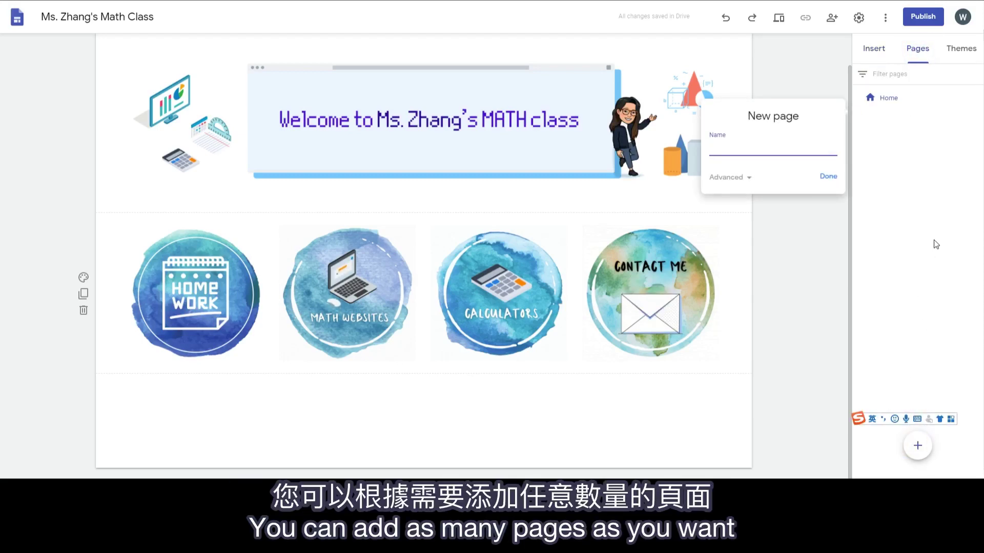
{"action": "type", "text": "Assignments"}
{"action": "left_click", "coordinate": [831, 178]}
{"action": "left_click", "coordinate": [917, 445]}
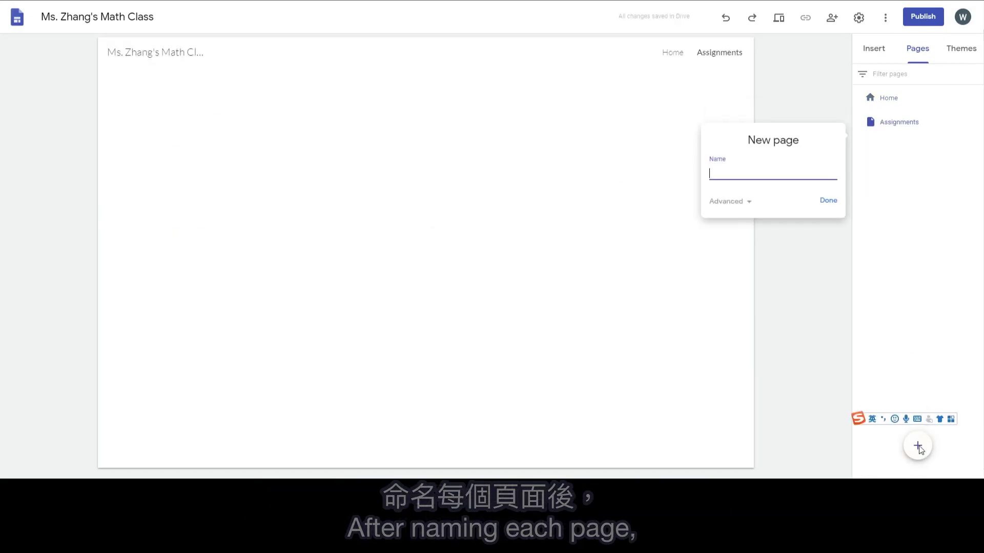
{"action": "type", "text": "Math Websites"}
{"action": "left_click", "coordinate": [827, 201]}
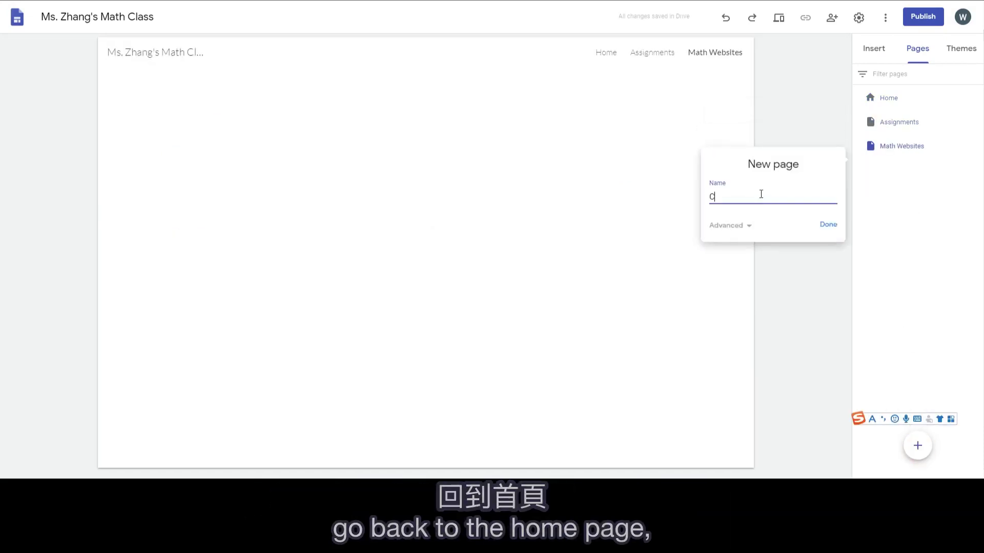
{"action": "type", "text": "alculators"}
{"action": "left_click", "coordinate": [819, 224]}
{"action": "left_click", "coordinate": [553, 53]}
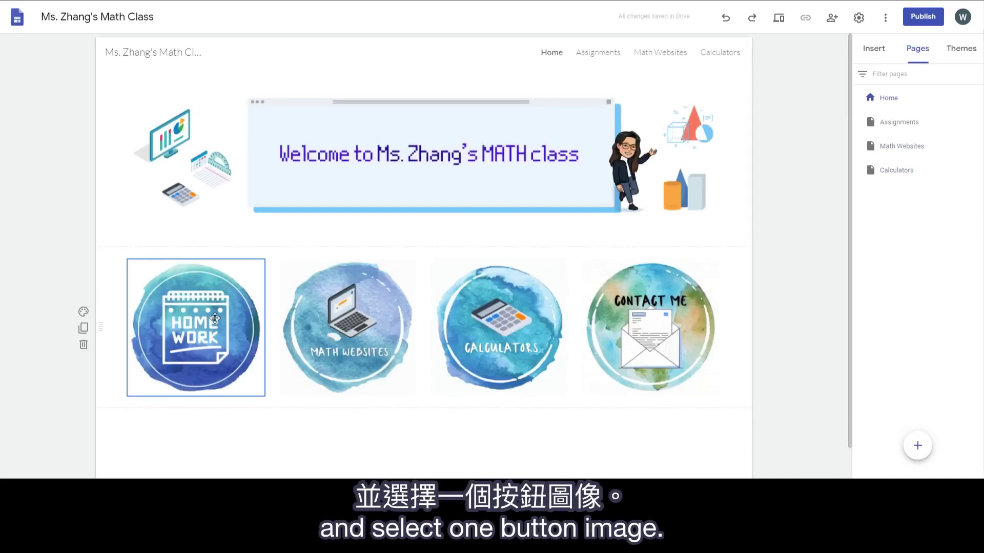
Step: Link the HOMEWORK, Math Websites and Calculators images to the Assignments, Math Websites and Calculators pages
{"action": "left_click", "coordinate": [203, 310]}
{"action": "left_click", "coordinate": [186, 243]}
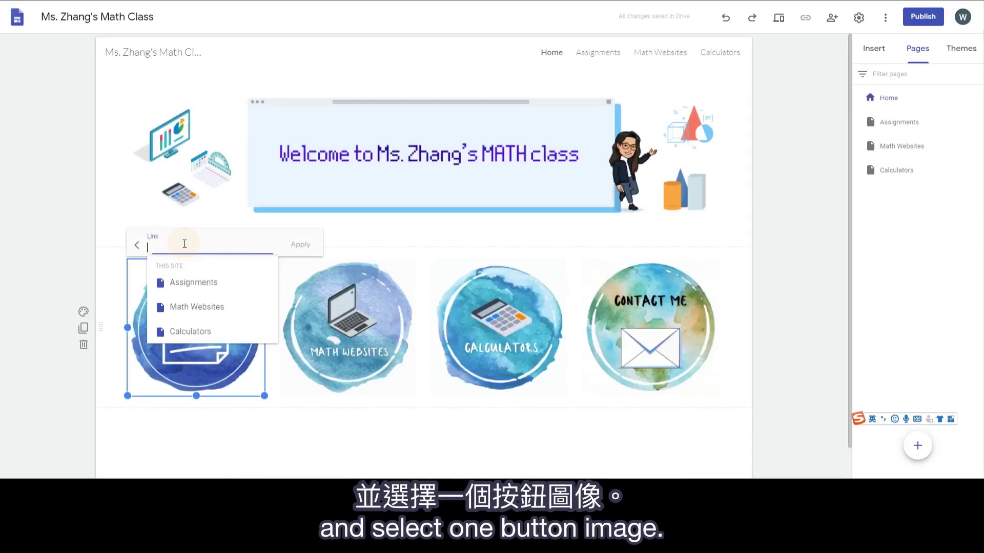
{"action": "left_click", "coordinate": [195, 281]}
{"action": "left_click", "coordinate": [300, 244]}
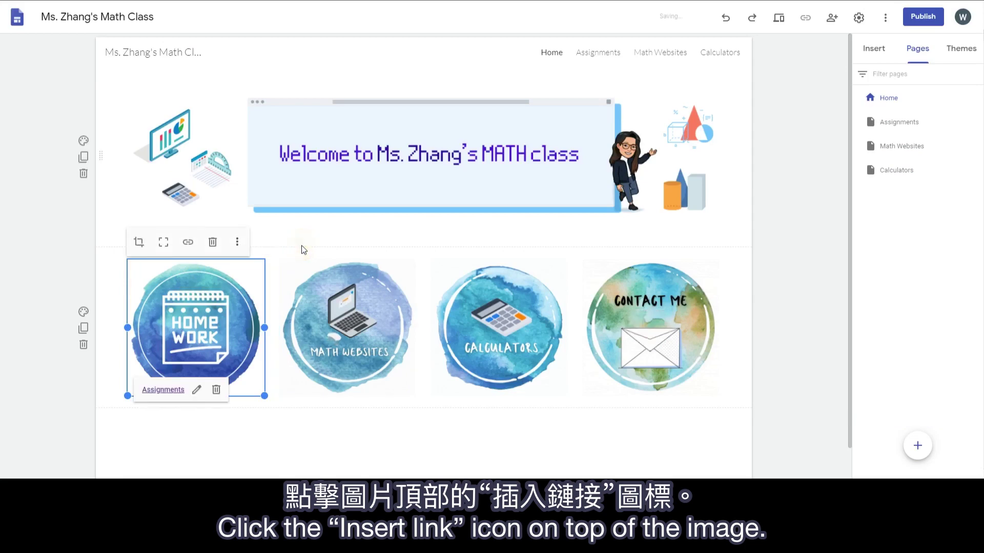
{"action": "left_click", "coordinate": [356, 304]}
{"action": "left_click", "coordinate": [342, 243]}
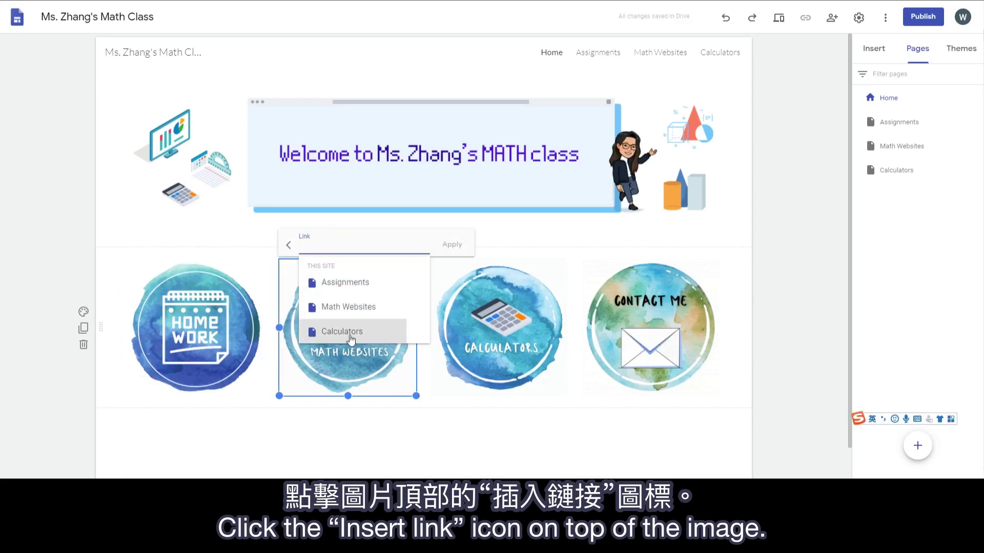
{"action": "left_click", "coordinate": [357, 305]}
{"action": "left_click", "coordinate": [451, 245]}
{"action": "left_click", "coordinate": [500, 307]}
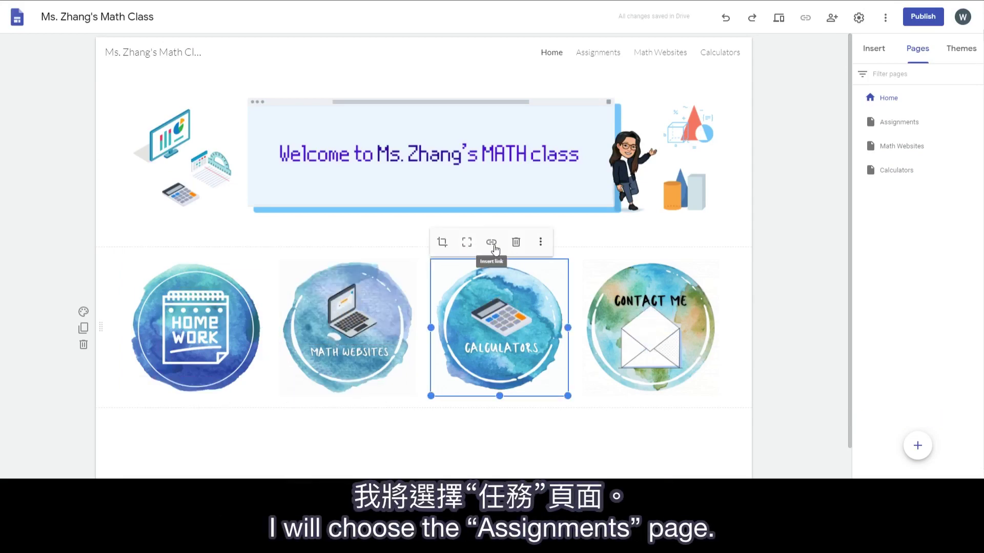
{"action": "left_click", "coordinate": [494, 244]}
{"action": "left_click", "coordinate": [493, 332]}
{"action": "left_click", "coordinate": [602, 244]}
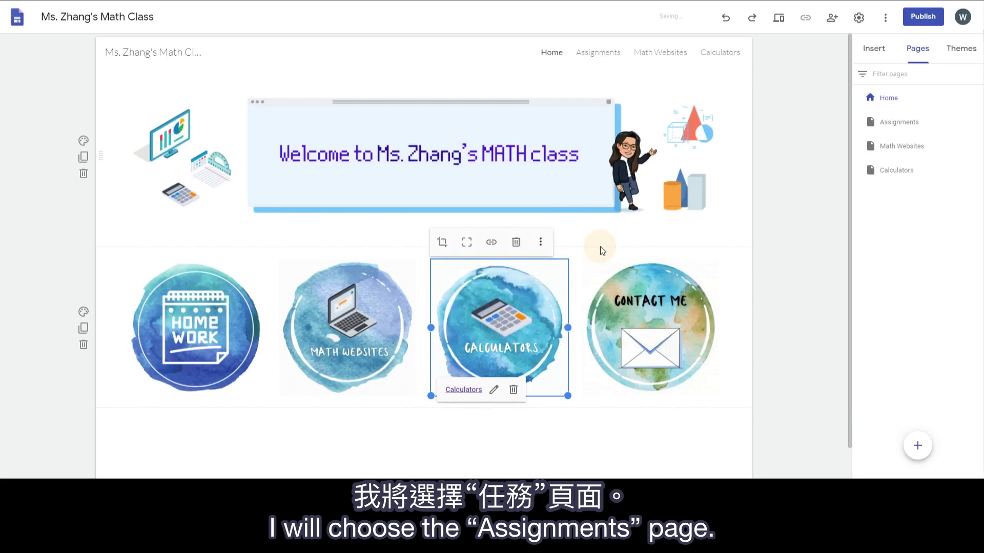
Step: Link the Contact Me image to the teacher's e-mail address
{"action": "left_click", "coordinate": [645, 302]}
{"action": "left_click", "coordinate": [643, 244]}
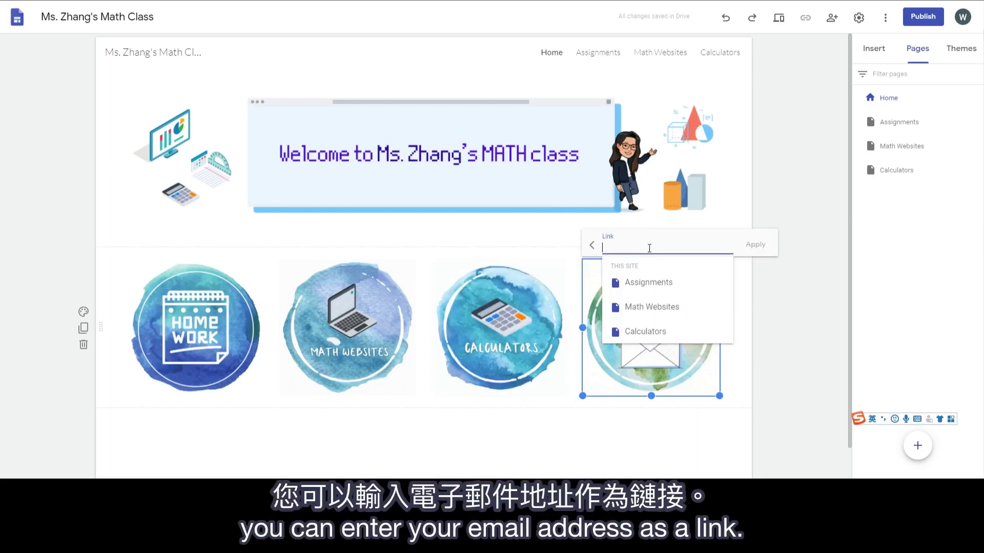
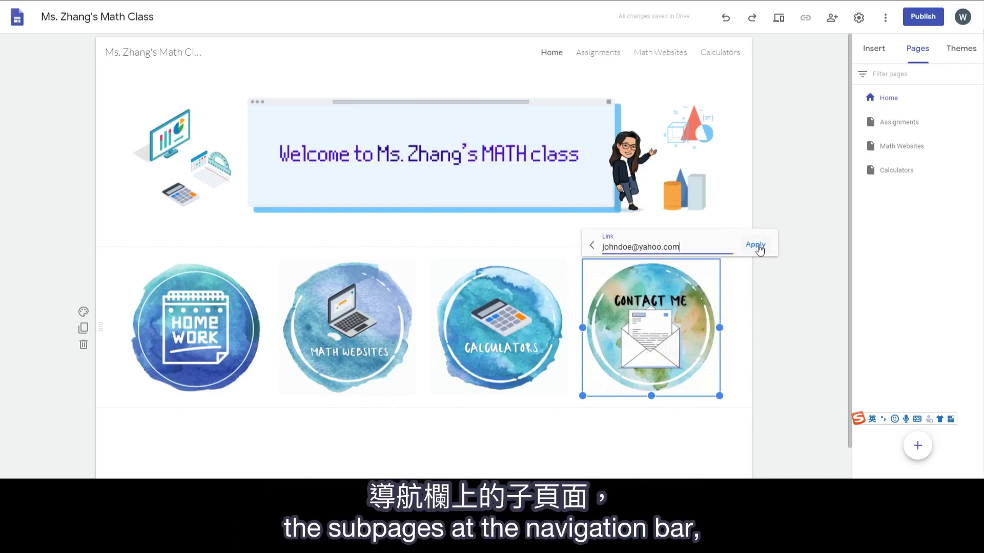
{"action": "left_click", "coordinate": [759, 248]}
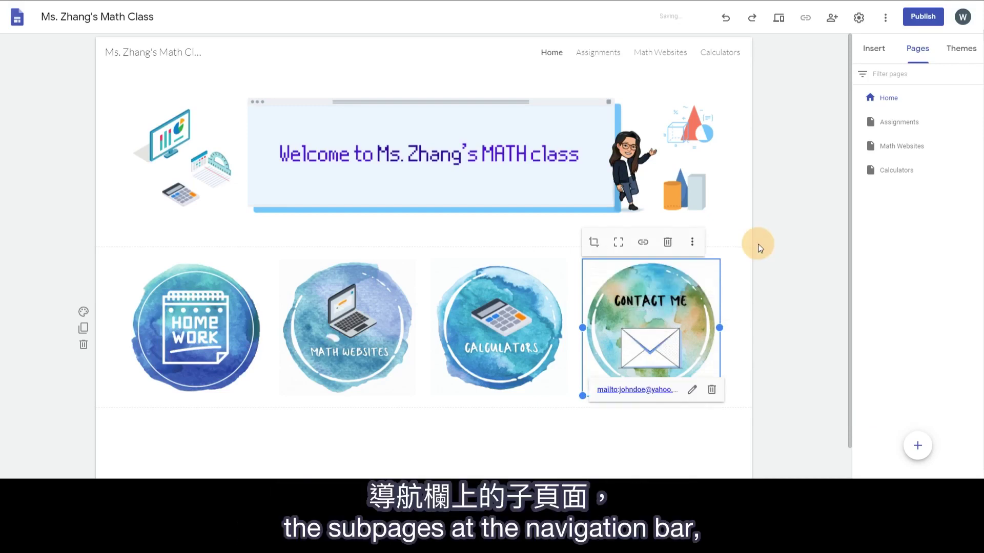
{"action": "left_click", "coordinate": [770, 275]}
Step: Hide Assignments from navigation and link its HOME PAGE image back to Home
{"action": "left_click", "coordinate": [975, 121]}
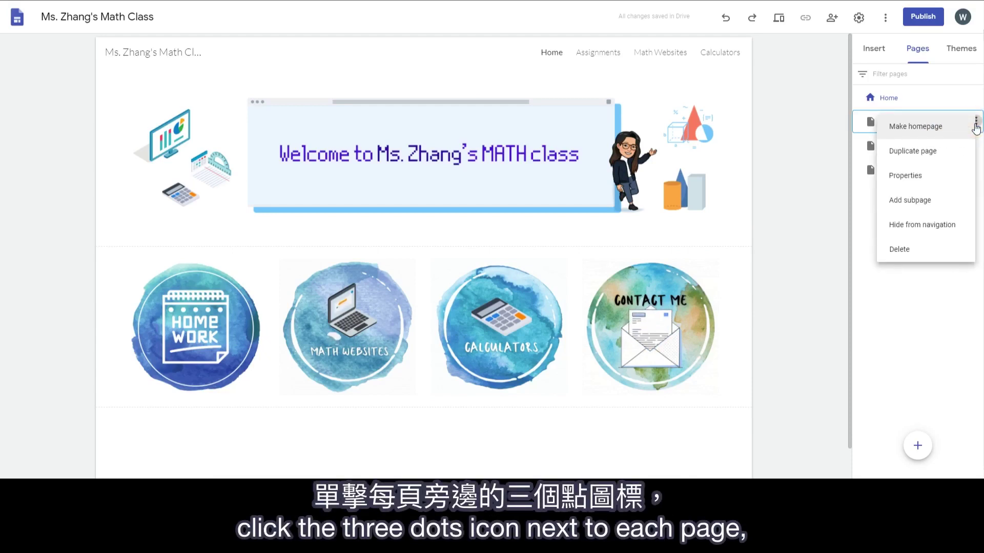
{"action": "left_click", "coordinate": [945, 226]}
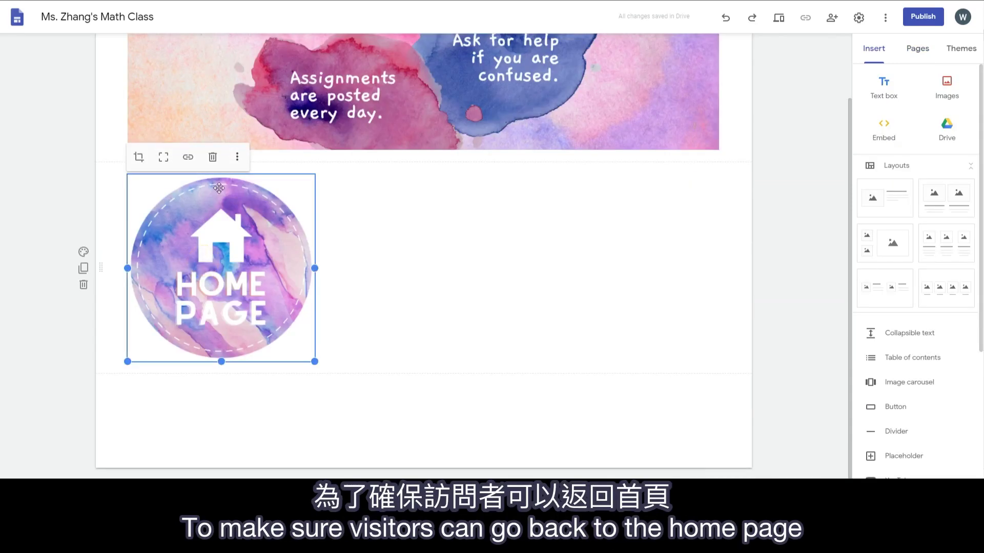
{"action": "left_click", "coordinate": [188, 157]}
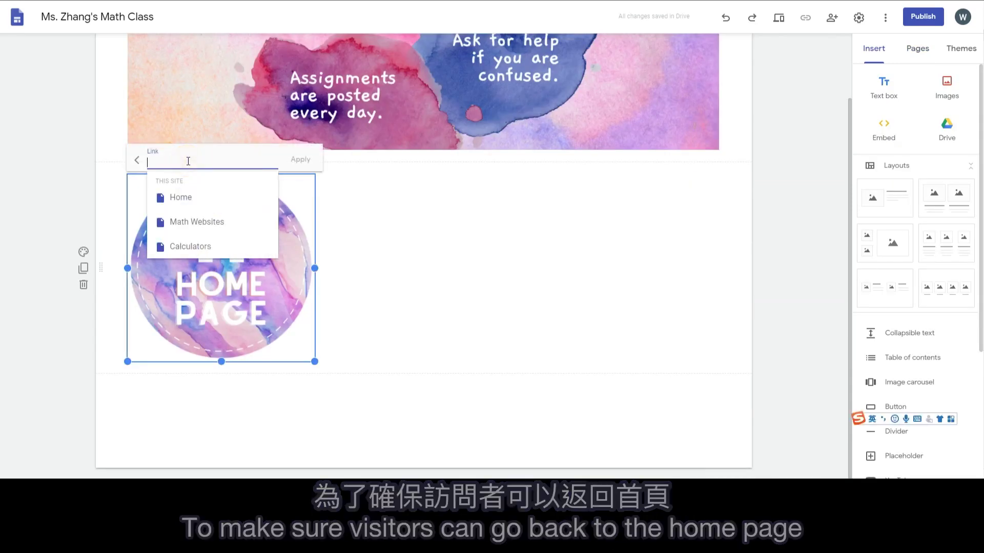
{"action": "left_click", "coordinate": [187, 205]}
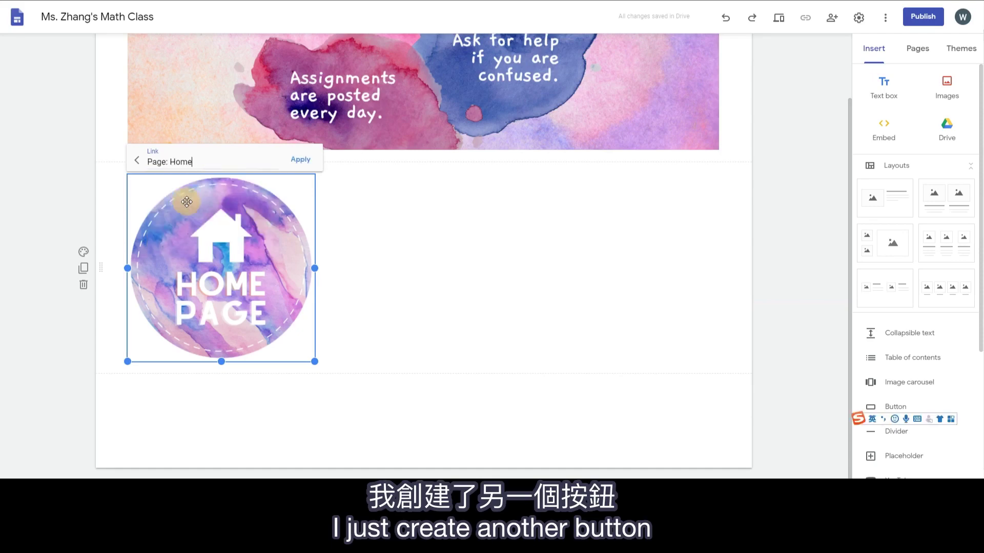
{"action": "left_click", "coordinate": [300, 162]}
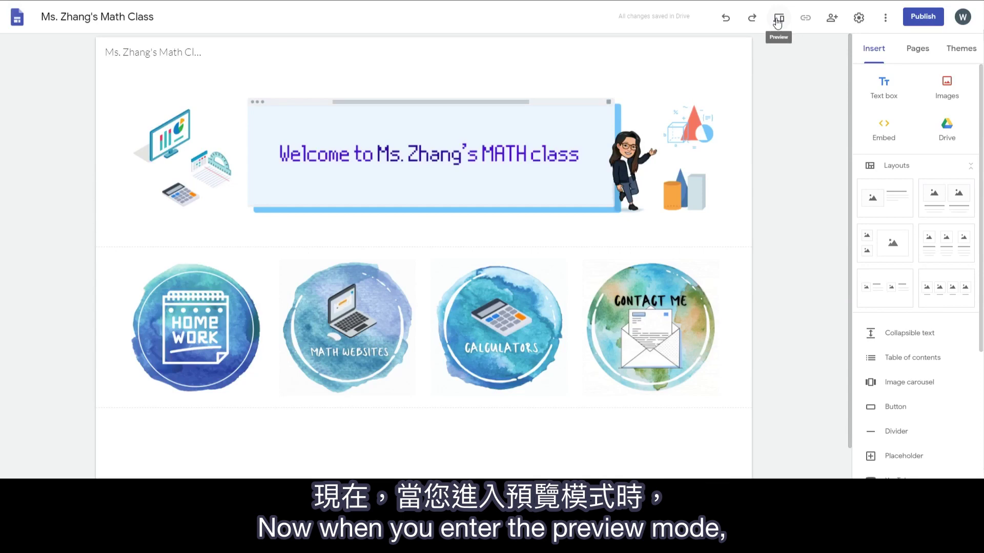
{"action": "left_click", "coordinate": [778, 19]}
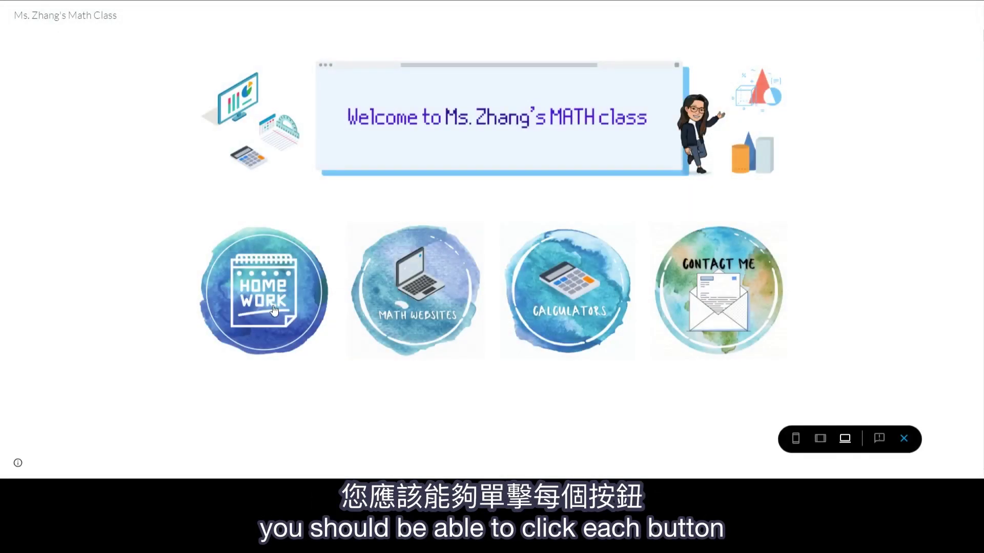
Step: Test the Homework, Home Page and Contact Me button links in preview
{"action": "left_click", "coordinate": [277, 323]}
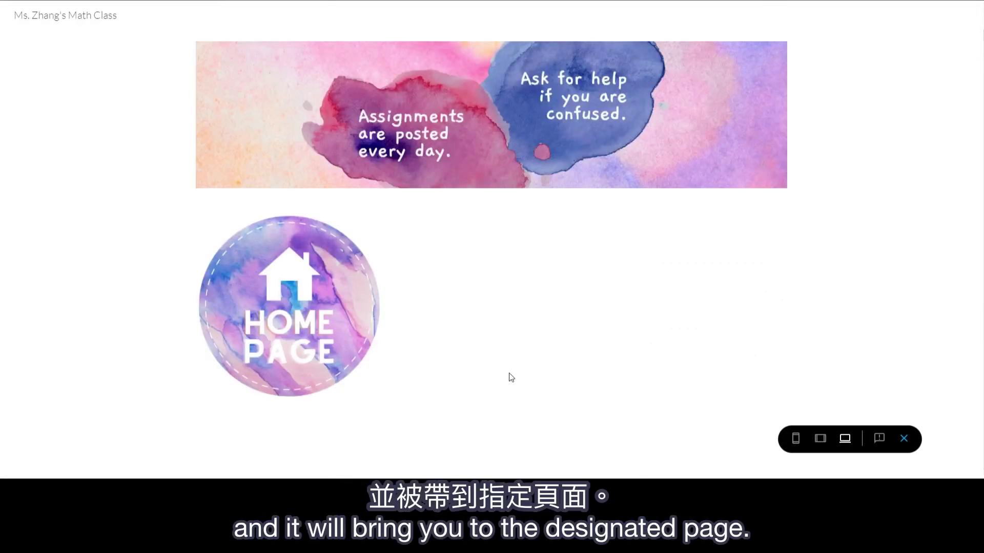
{"action": "left_click", "coordinate": [301, 325]}
{"action": "left_click", "coordinate": [785, 278]}
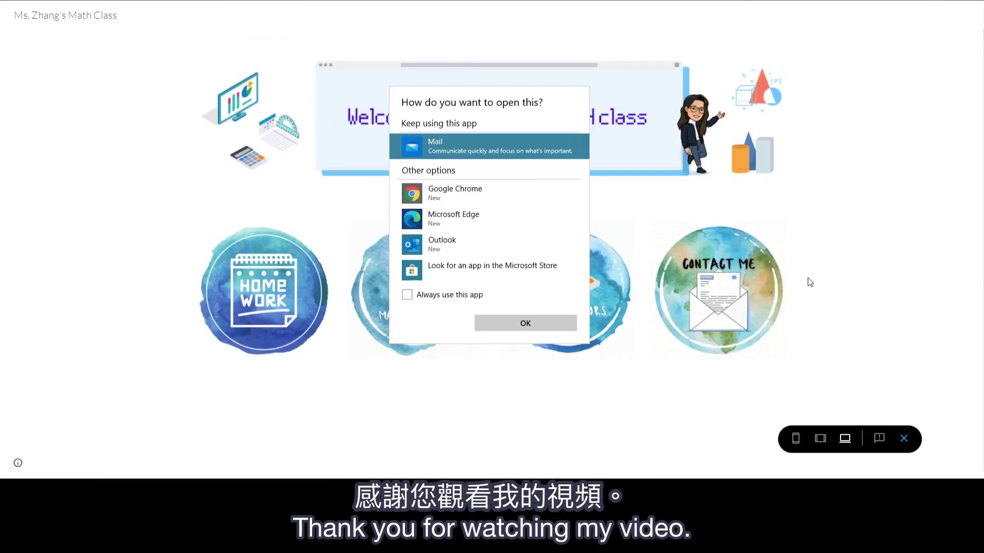